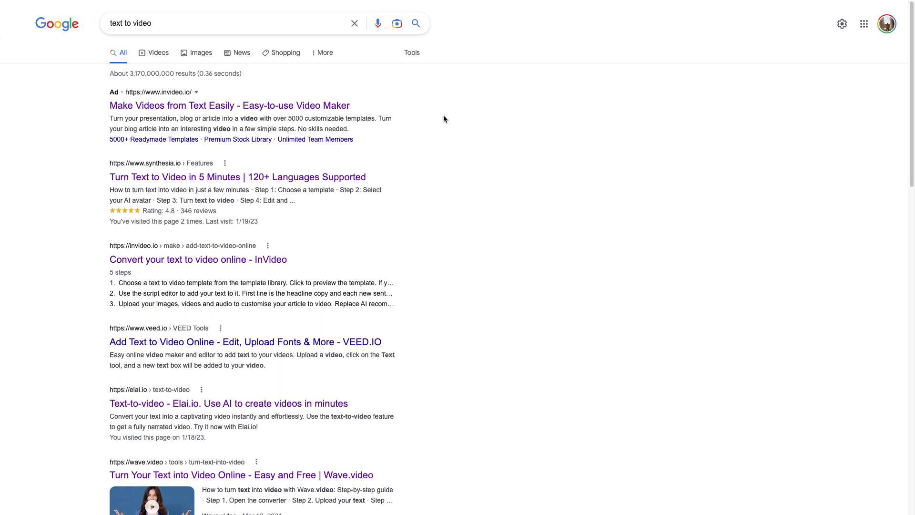
Step: Review the $189 Fliki lifetime deal on the AppSumo tab, then switch to the Fliki homepage tab
{"action": "mouse_move", "coordinate": [183, 4]}
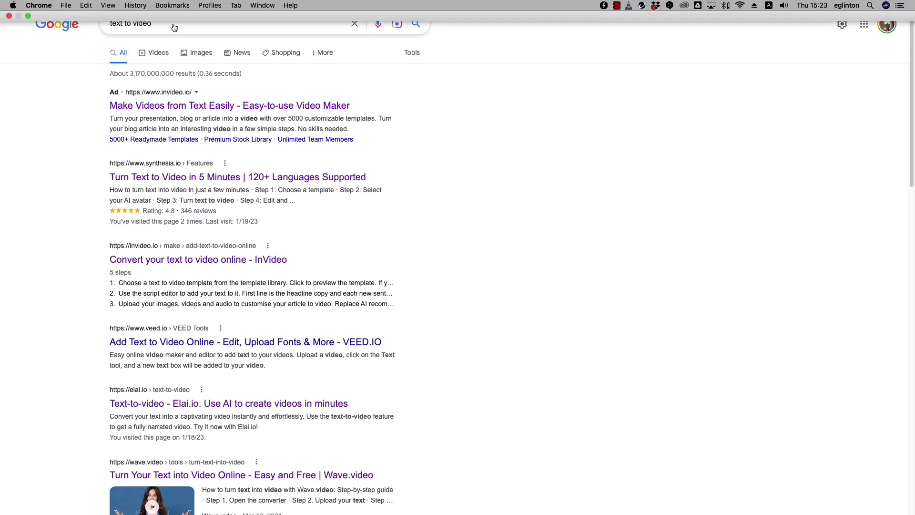
{"action": "left_click", "coordinate": [237, 5]}
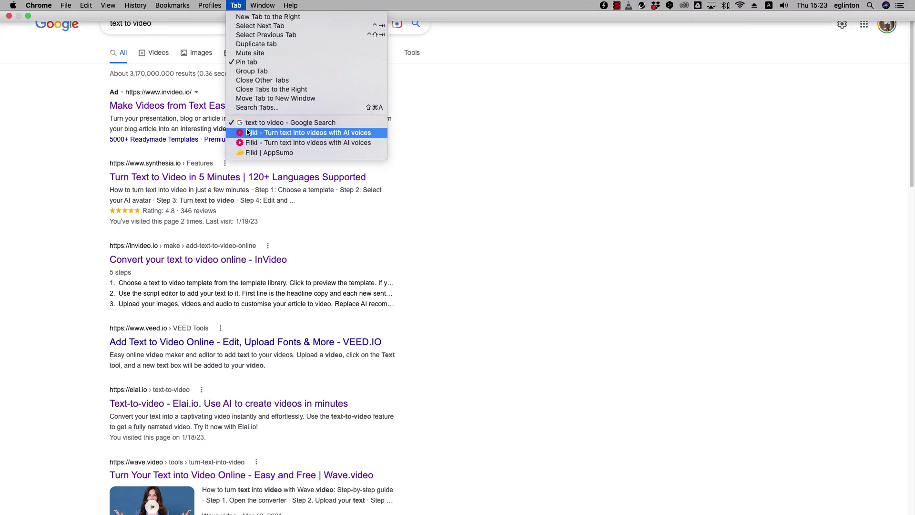
{"action": "left_click", "coordinate": [250, 153]}
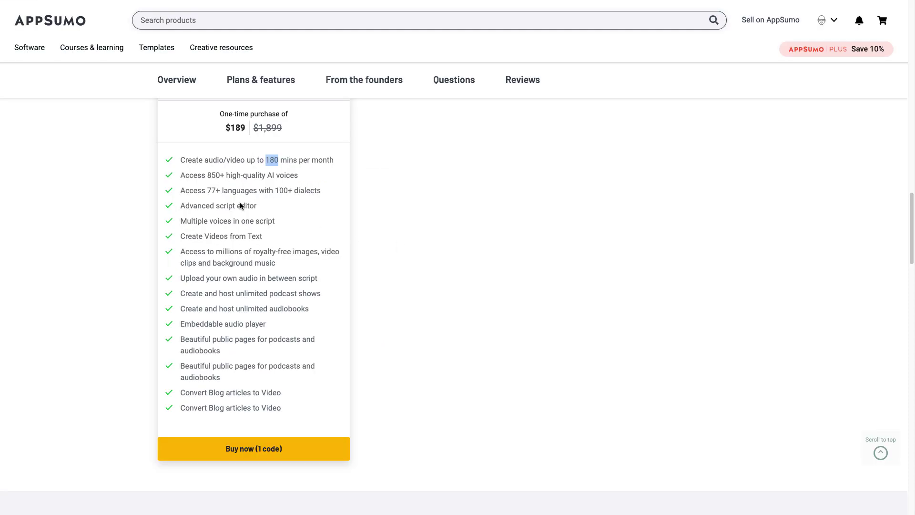
{"action": "scroll", "coordinate": [221, 161], "scroll_direction": "up", "scroll_amount": 6}
{"action": "scroll", "coordinate": [220, 161], "scroll_direction": "up", "scroll_amount": 5}
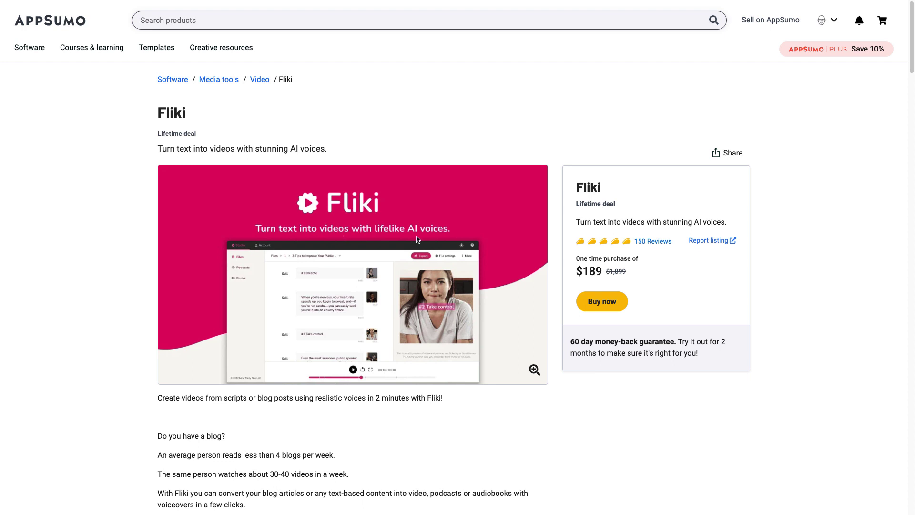
{"action": "double_click", "coordinate": [581, 271]}
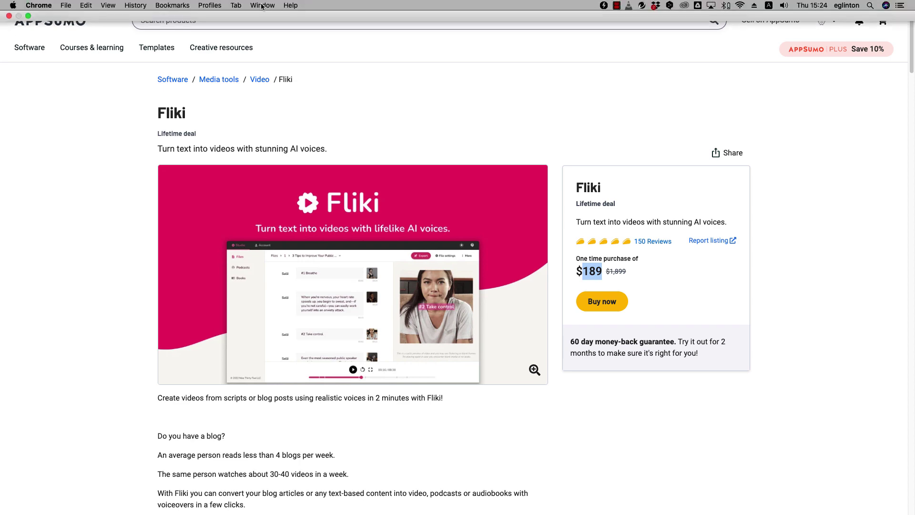
{"action": "left_click", "coordinate": [236, 6]}
{"action": "left_click", "coordinate": [258, 132]}
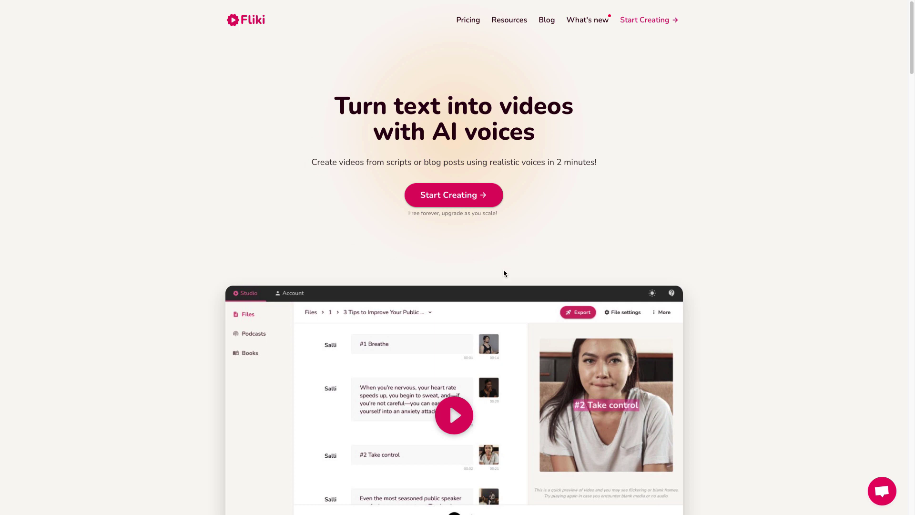
Step: Return to the AppSumo deal tab and highlight the 180 mins per month feature
{"action": "mouse_move", "coordinate": [496, 2]}
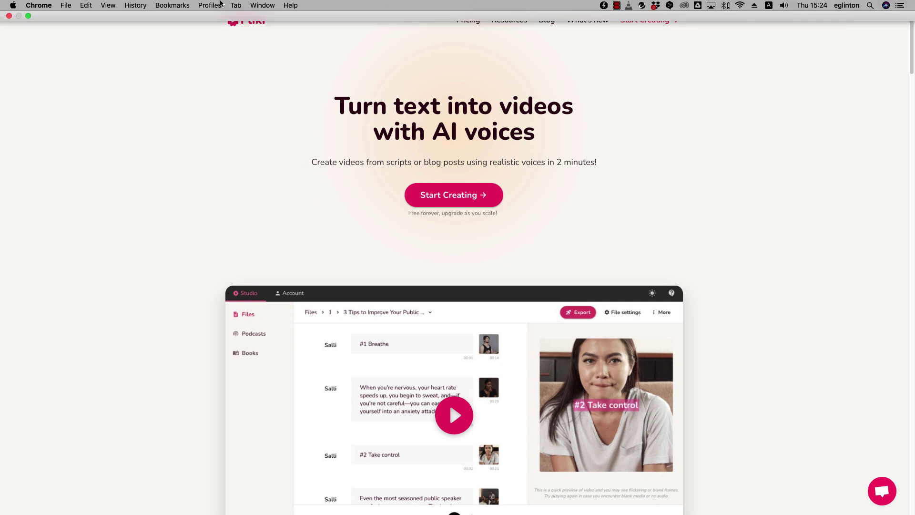
{"action": "left_click", "coordinate": [235, 5]}
{"action": "left_click", "coordinate": [308, 202]}
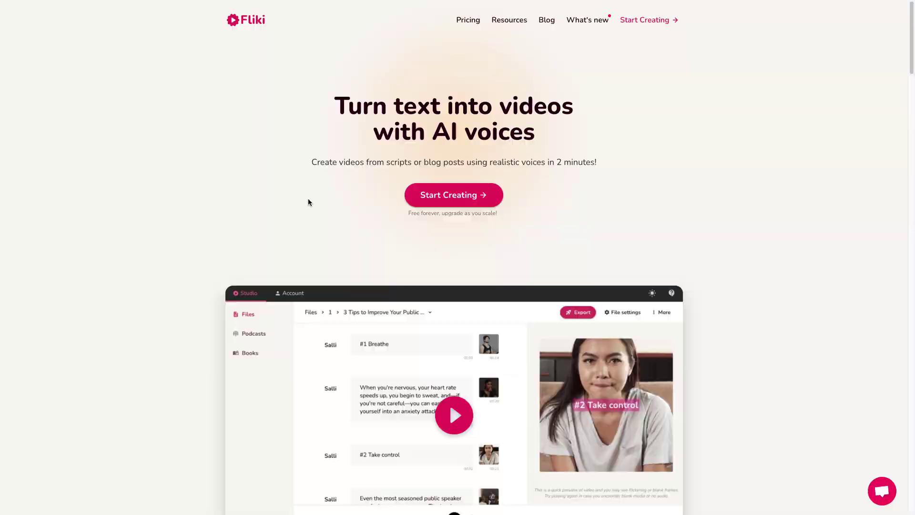
{"action": "scroll", "coordinate": [270, 305], "scroll_direction": "down", "scroll_amount": 15}
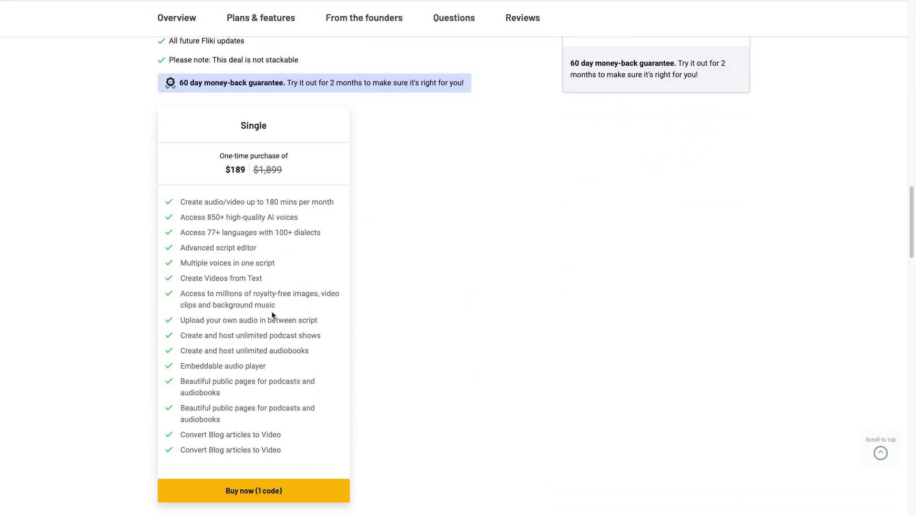
{"action": "left_click_drag", "start_coordinate": [181, 202], "coordinate": [296, 204]}
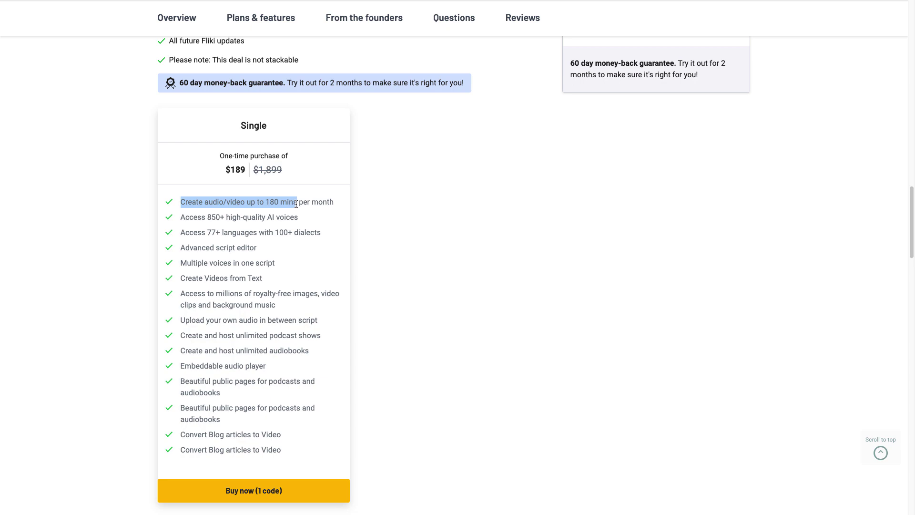
{"action": "scroll", "coordinate": [311, 328], "scroll_direction": "up", "scroll_amount": 20}
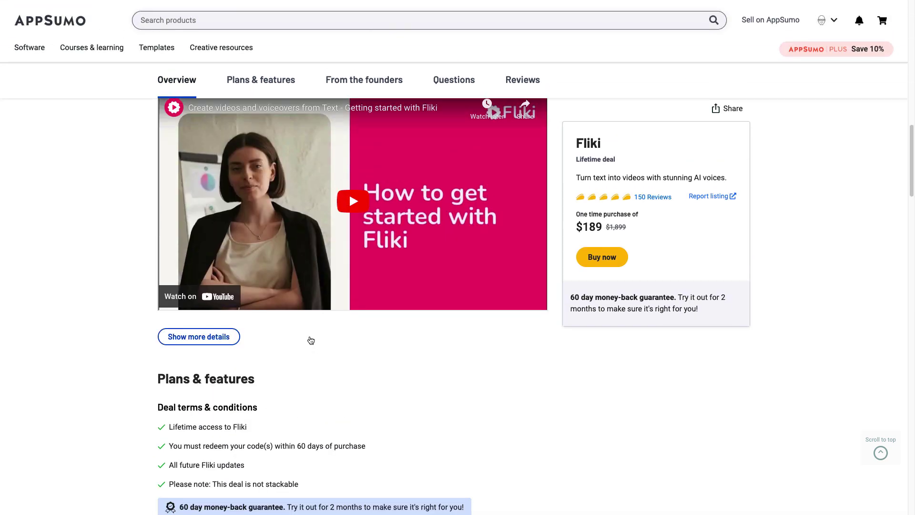
{"action": "scroll", "coordinate": [290, 254], "scroll_direction": "up", "scroll_amount": 10}
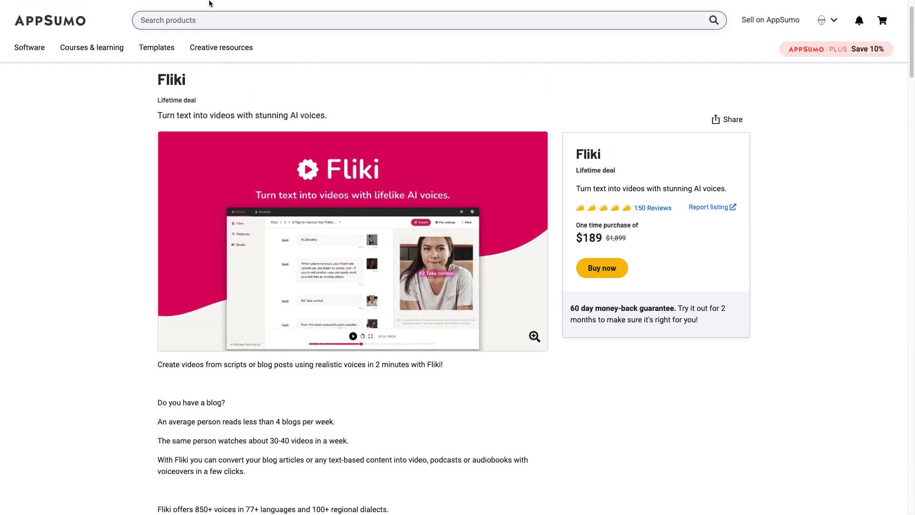
Step: Go back to the Fliki website tab and bring up the tab list again
{"action": "mouse_move", "coordinate": [283, 3]}
{"action": "left_click", "coordinate": [236, 5]}
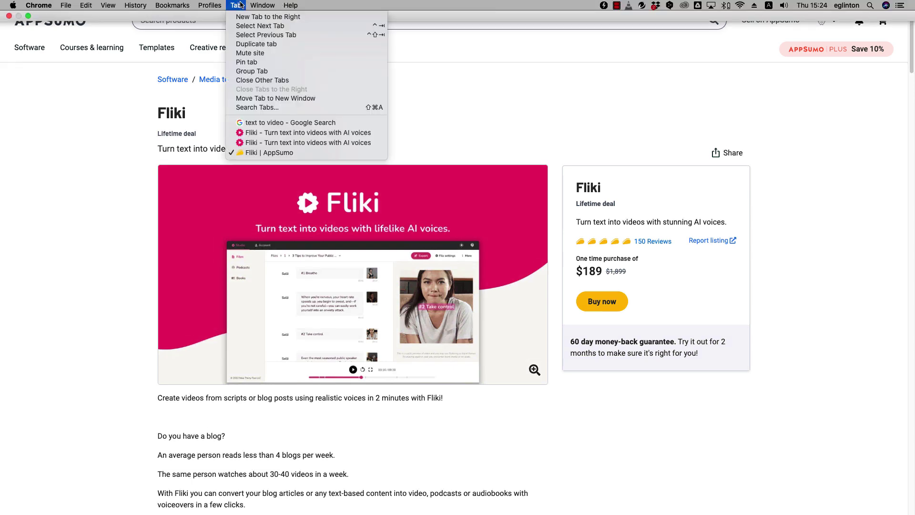
{"action": "left_click", "coordinate": [273, 133]}
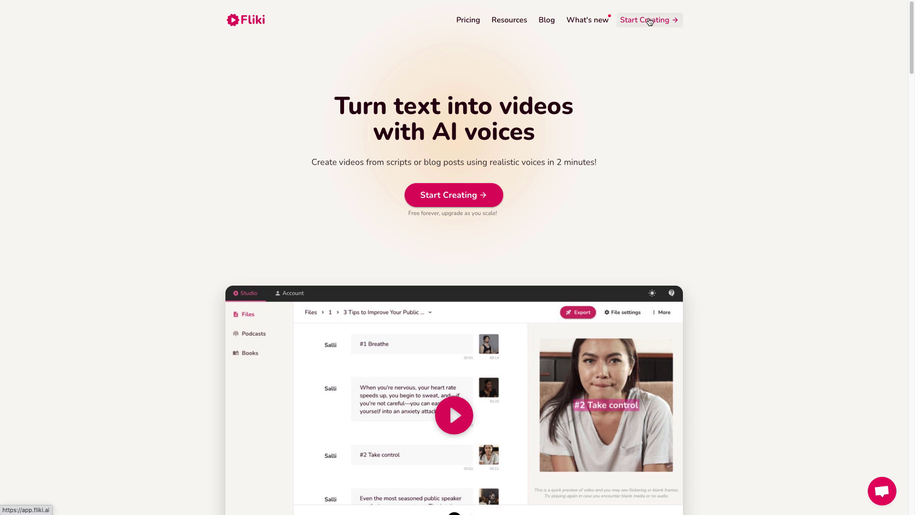
{"action": "mouse_move", "coordinate": [311, 3]}
{"action": "left_click", "coordinate": [236, 5]}
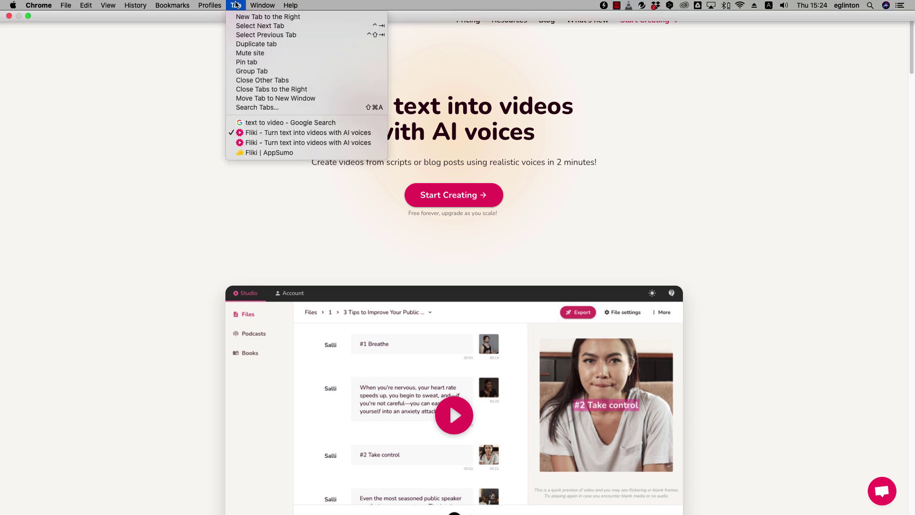
Step: In Fliki Studio, create a new video file named 'Test Video'
{"action": "left_click", "coordinate": [252, 143]}
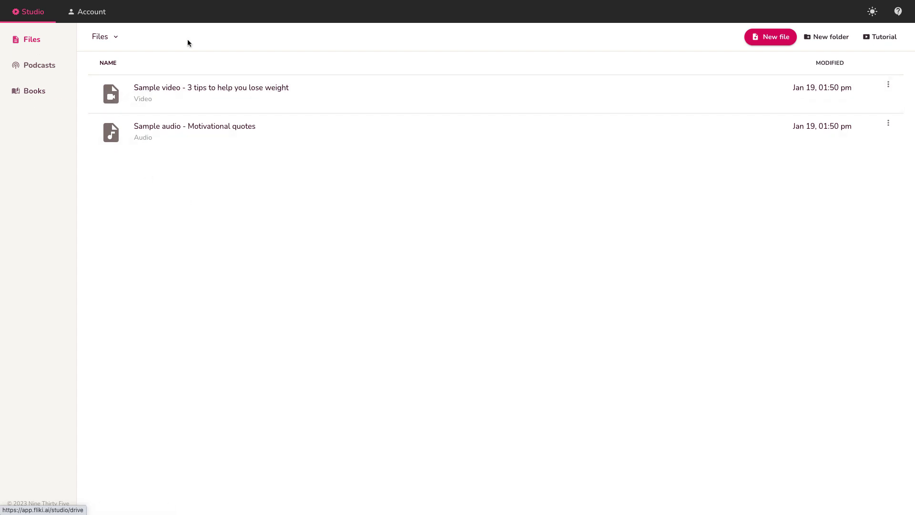
{"action": "left_click", "coordinate": [777, 38]}
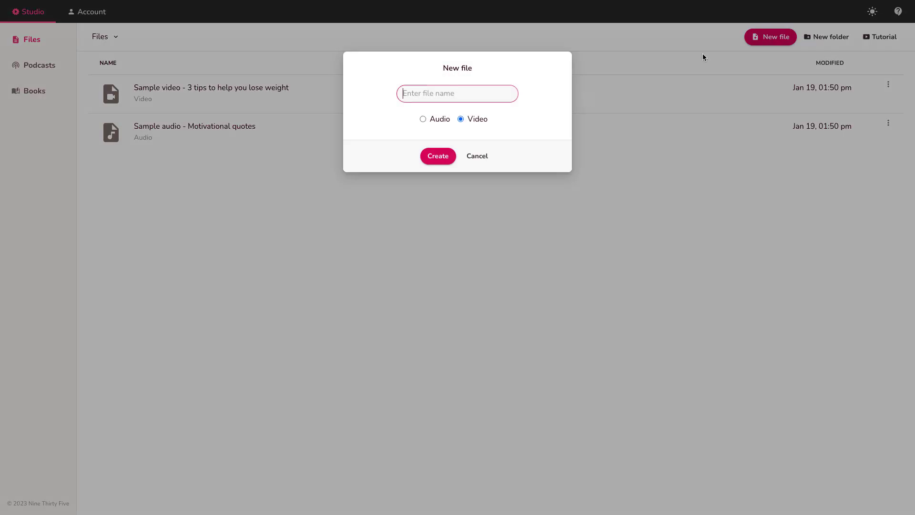
{"action": "left_click", "coordinate": [443, 95]}
{"action": "type", "text": "Test Video"}
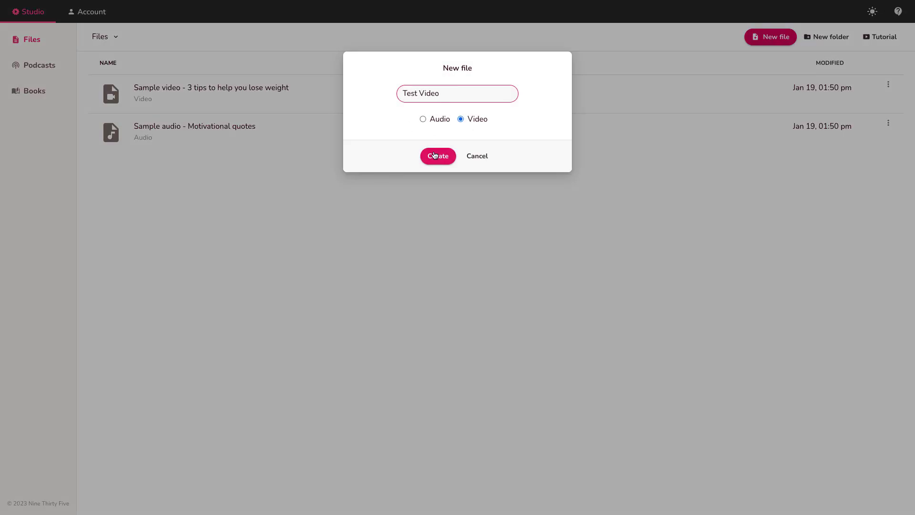
{"action": "left_click", "coordinate": [438, 158]}
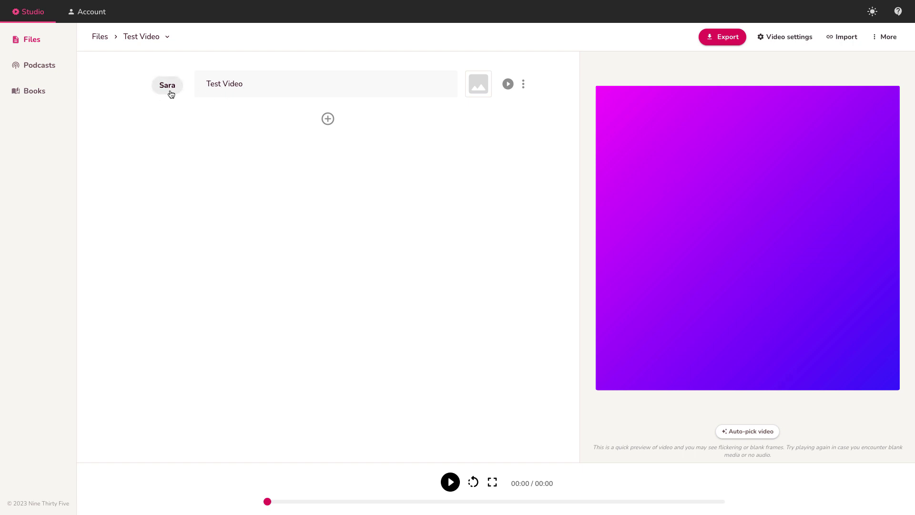
Step: Replace the first scene's text with 'How to write better sentences? 10 tips for writers of all kinds.'
{"action": "left_click", "coordinate": [255, 90]}
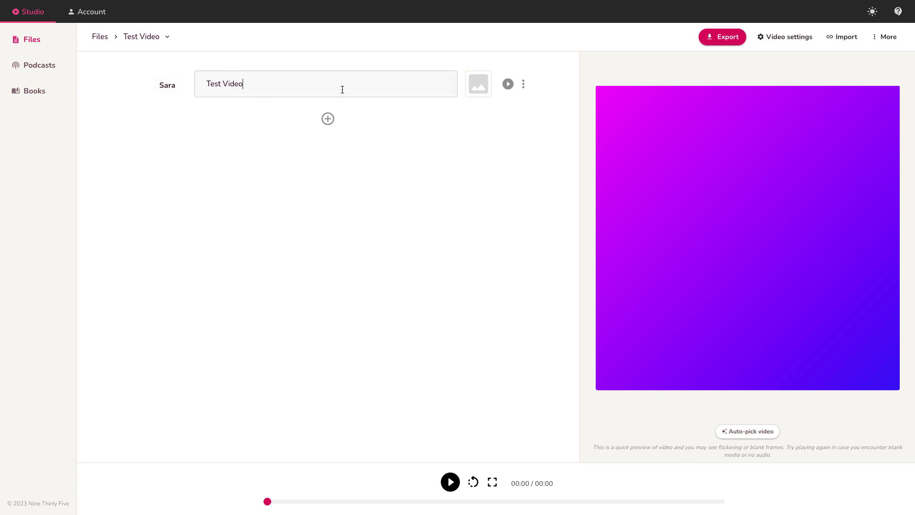
{"action": "double_click", "coordinate": [219, 84]}
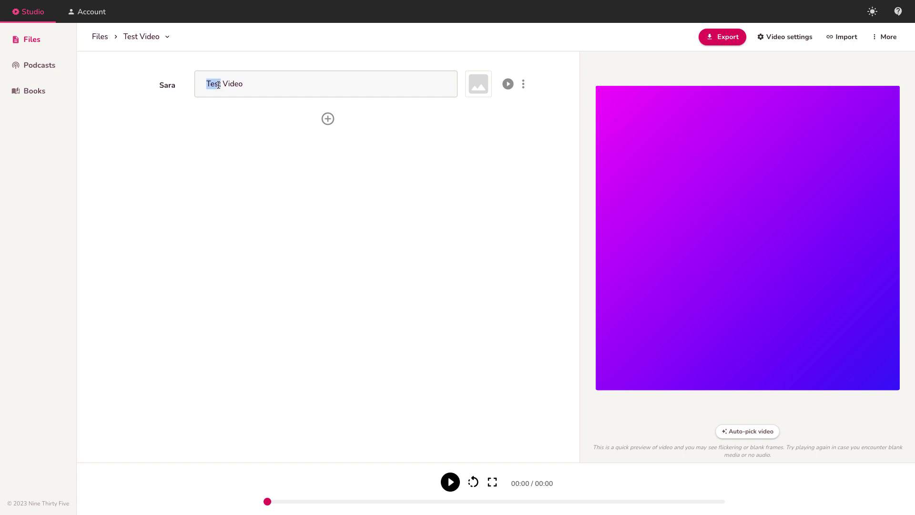
{"action": "triple_click", "coordinate": [265, 90]}
{"action": "type", "text": "How to write better sentences"}
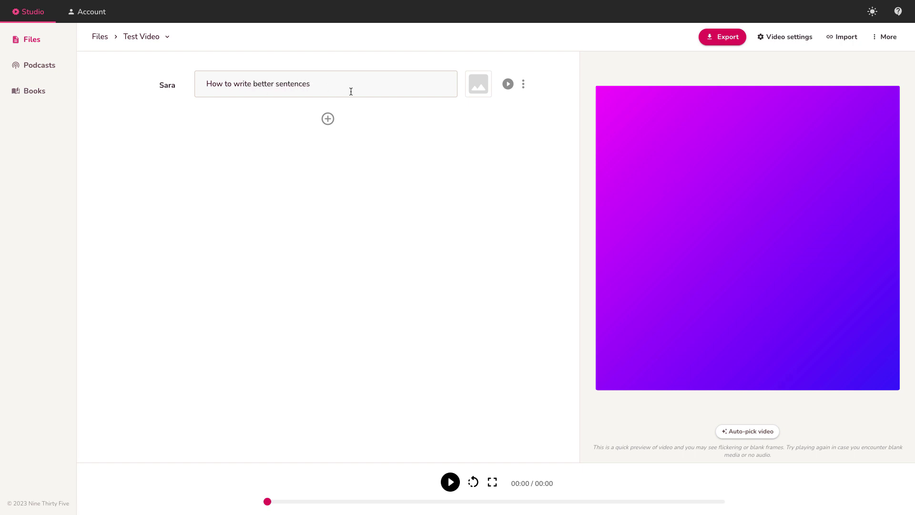
{"action": "type", "text": "? 10 tips for b"}
{"action": "key", "text": "BackSpace"}
{"action": "key", "text": "BackSpace"}
{"action": "type", "text": "writers of all kinds."}
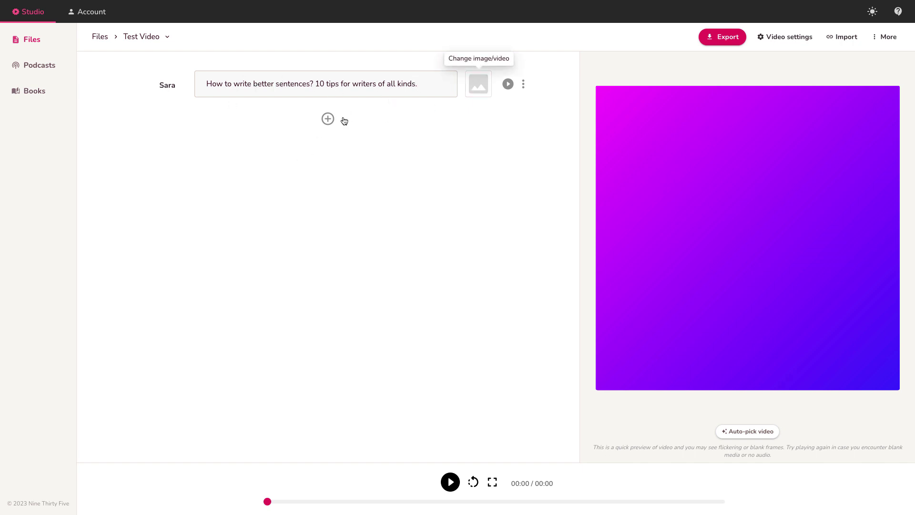
Step: Add a second scene reading '1. Make sure you use a dictionary to check your spelling.'
{"action": "left_click", "coordinate": [328, 119]}
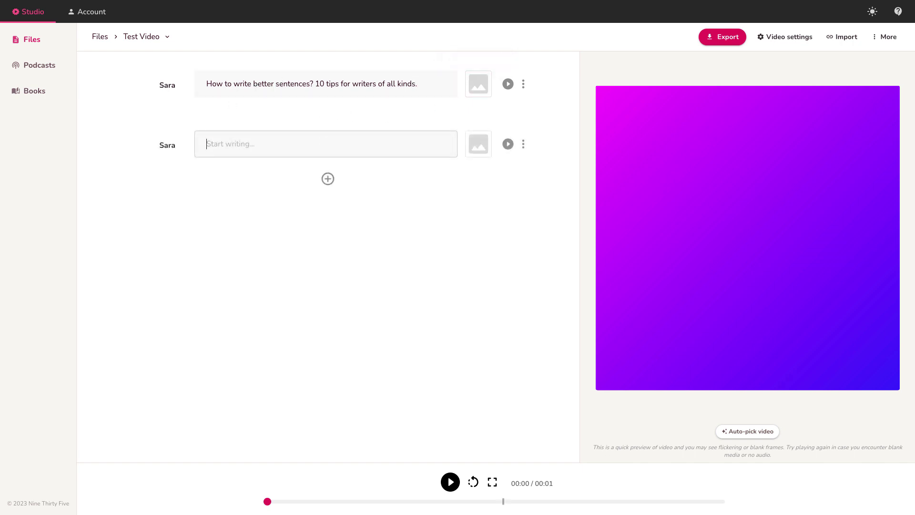
{"action": "type", "text": "1. Make sure you use a dictionary to che"}
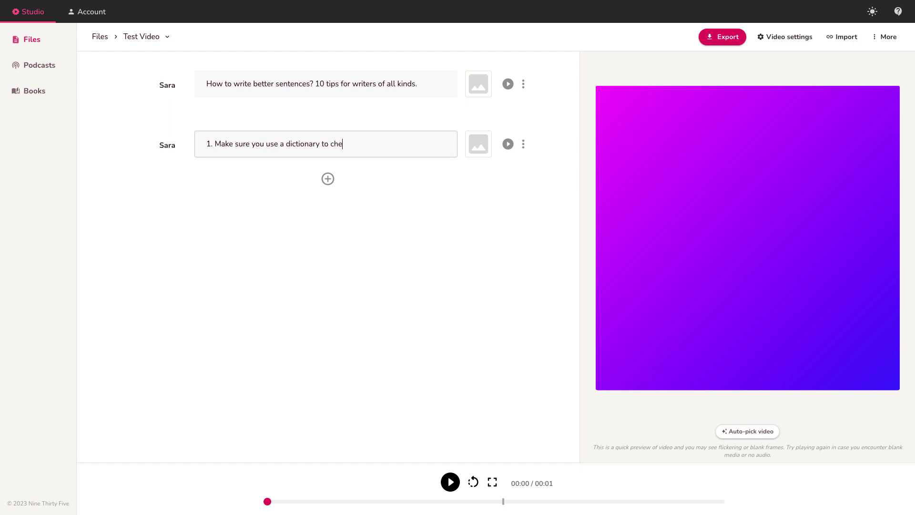
{"action": "type", "text": "ck your speel"}
{"action": "key", "text": "BackSpace"}
{"action": "key", "text": "BackSpace"}
{"action": "type", "text": "lling."}
Step: Give the first scene the laptop typing clip from a 'writing' stock search
{"action": "left_click", "coordinate": [478, 84]}
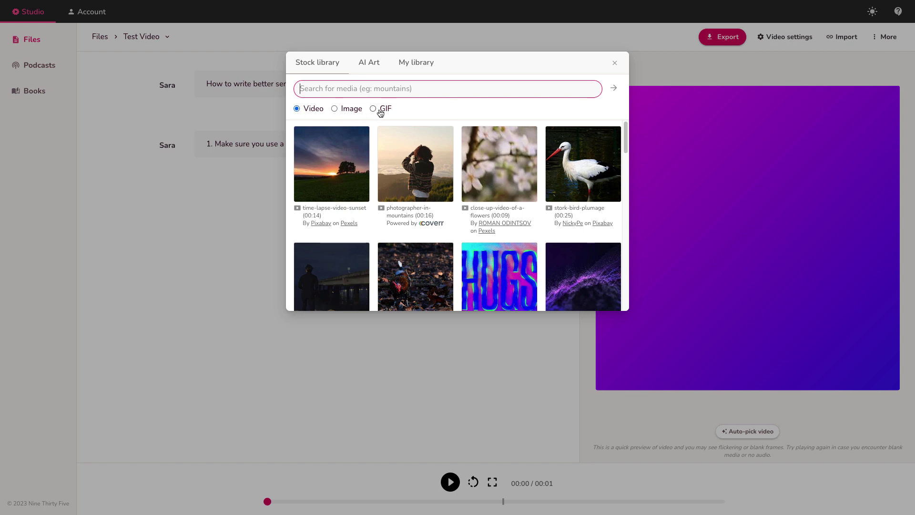
{"action": "left_click", "coordinate": [329, 90]}
{"action": "type", "text": "writing"}
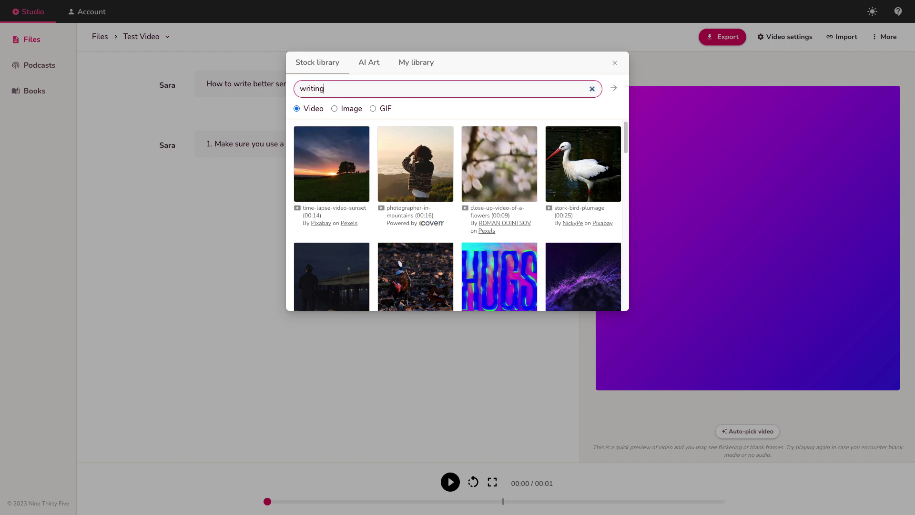
{"action": "key", "text": "Return"}
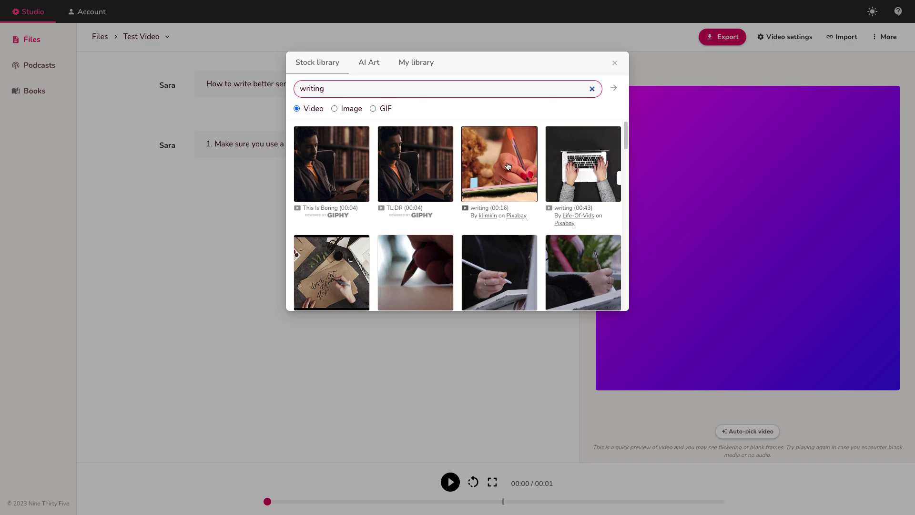
{"action": "left_click", "coordinate": [579, 161]}
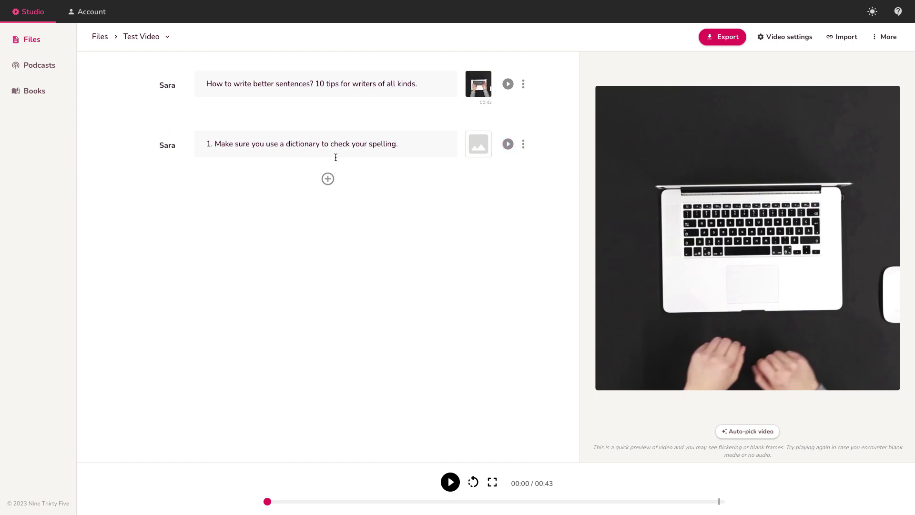
Step: Illustrate the second scene with an open-book photo from a 'dictionary' image search
{"action": "left_click", "coordinate": [478, 144]}
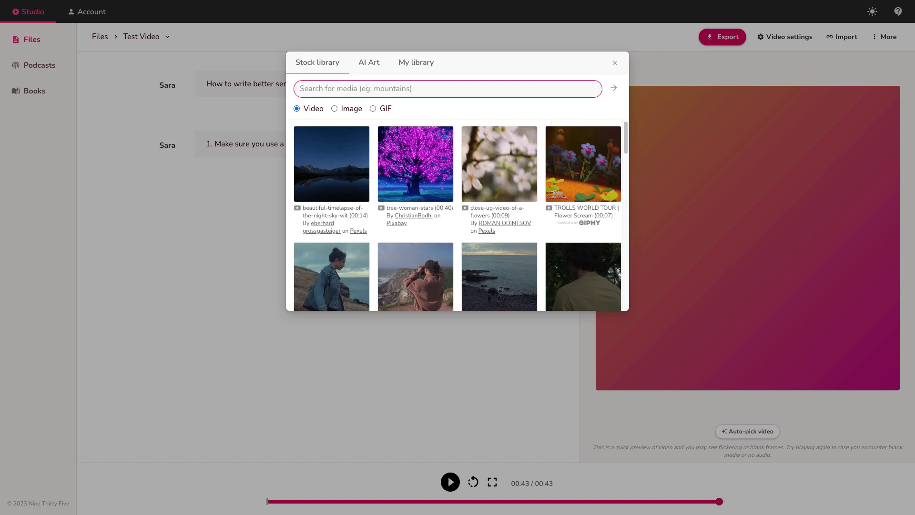
{"action": "type", "text": "dictionary"}
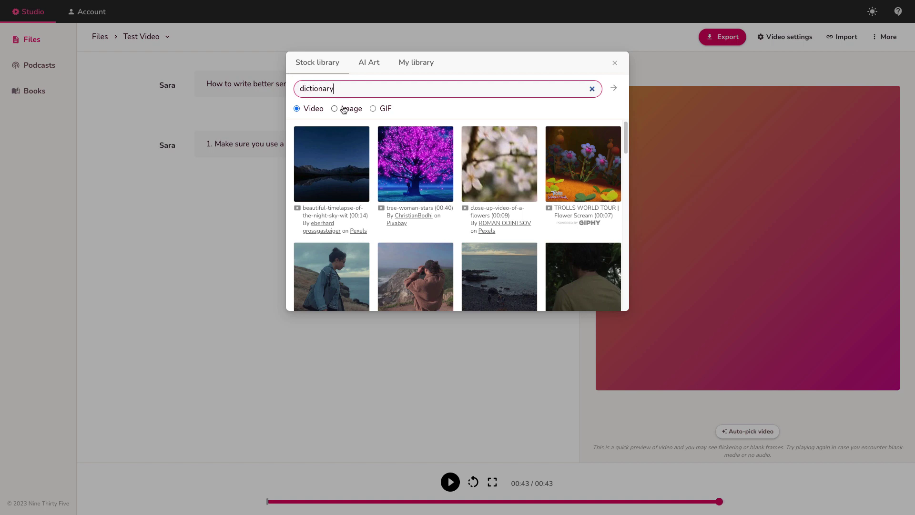
{"action": "left_click", "coordinate": [341, 110]}
{"action": "left_click", "coordinate": [348, 89]}
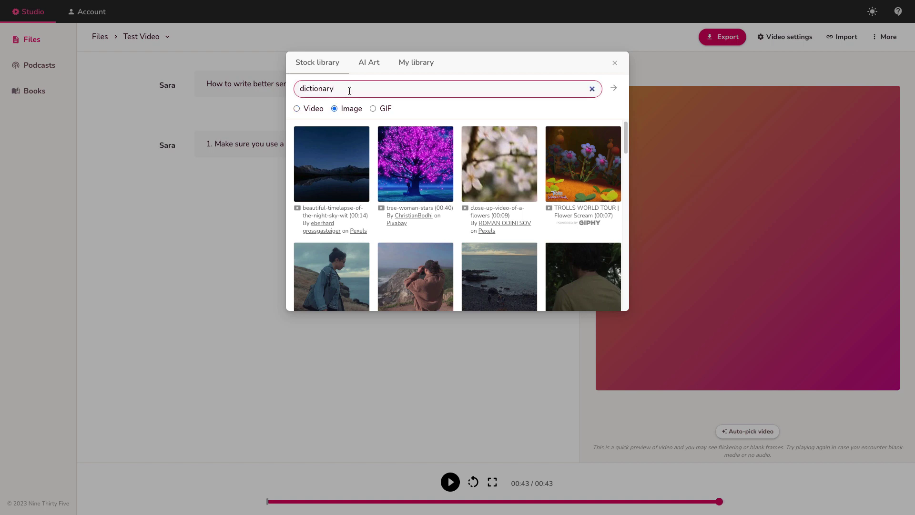
{"action": "left_click", "coordinate": [614, 88]}
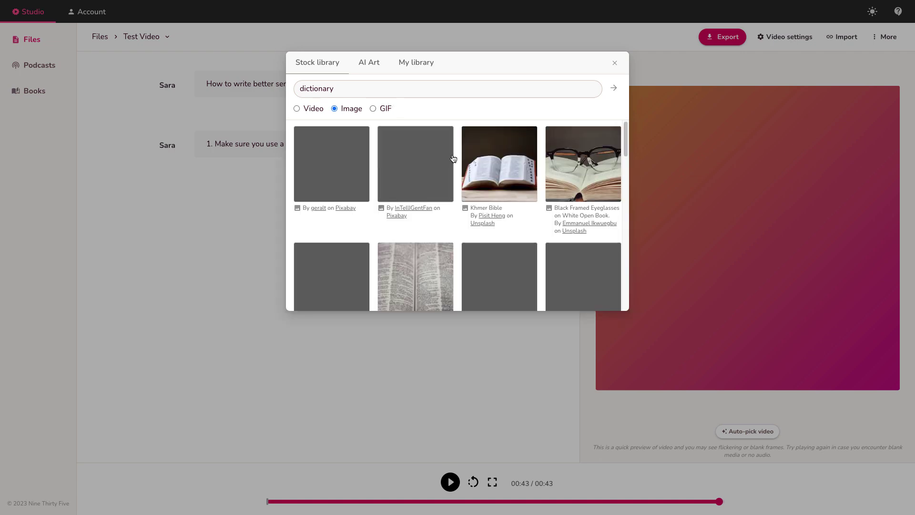
{"action": "left_click", "coordinate": [506, 173]}
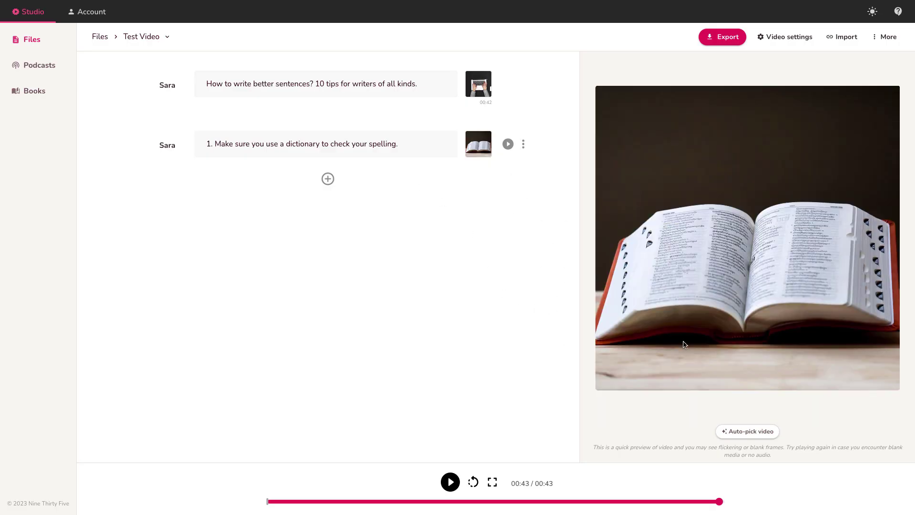
Step: Add a third scene reading '2. Get someone to proofread your writing.'
{"action": "left_click", "coordinate": [328, 179]}
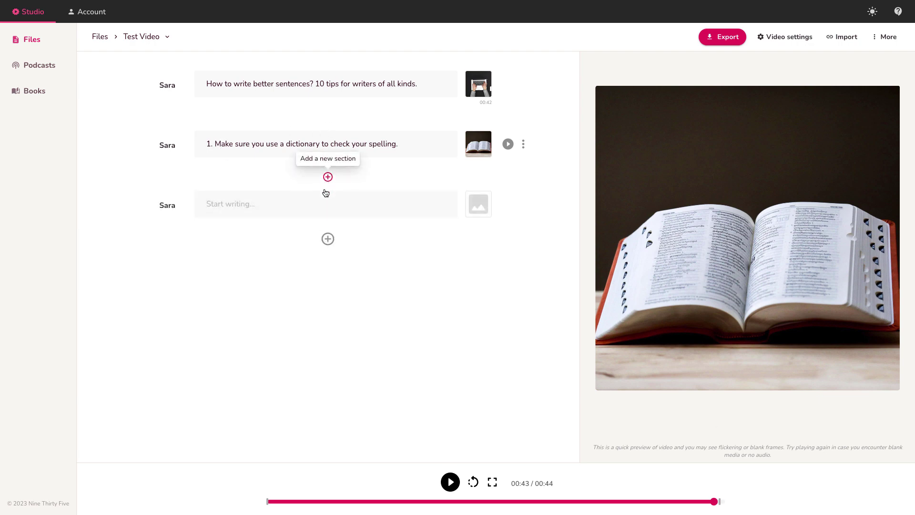
{"action": "left_click", "coordinate": [293, 198]}
{"action": "type", "text": "\". Ge"}
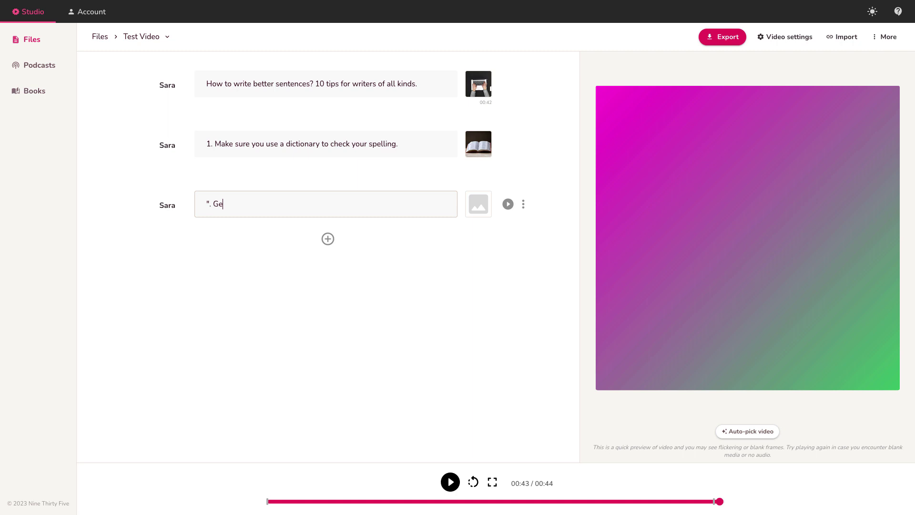
{"action": "type", "text": "t some one to proofread your writing."}
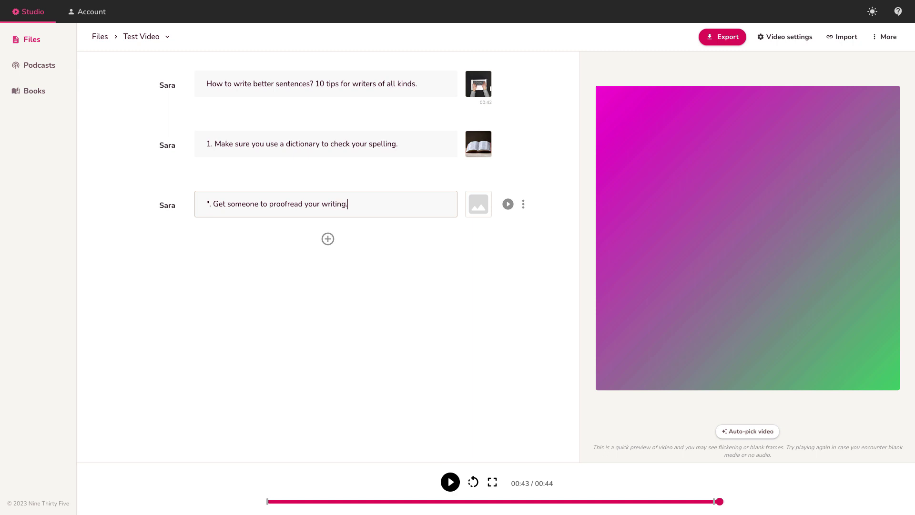
{"action": "type", "text": "2"}
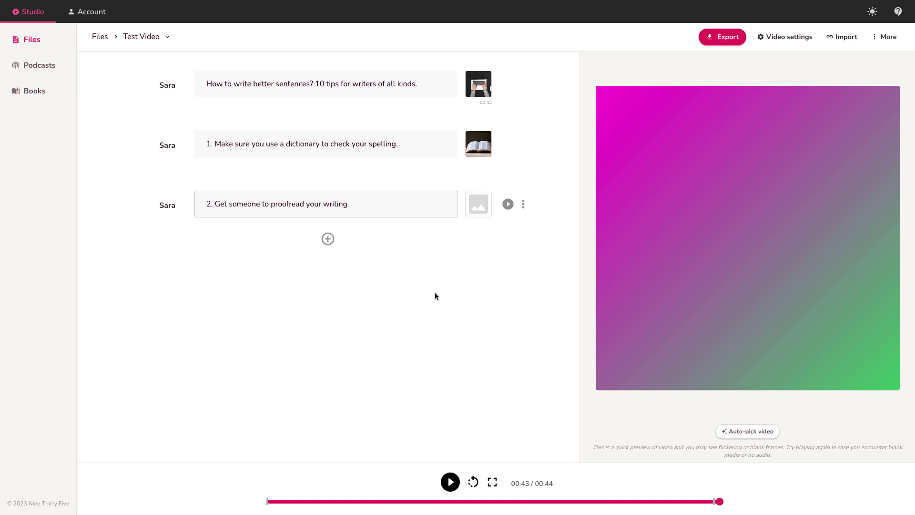
Step: Illustrate the third scene with a red pen photo from a 'proofreading' image search
{"action": "left_click", "coordinate": [479, 204]}
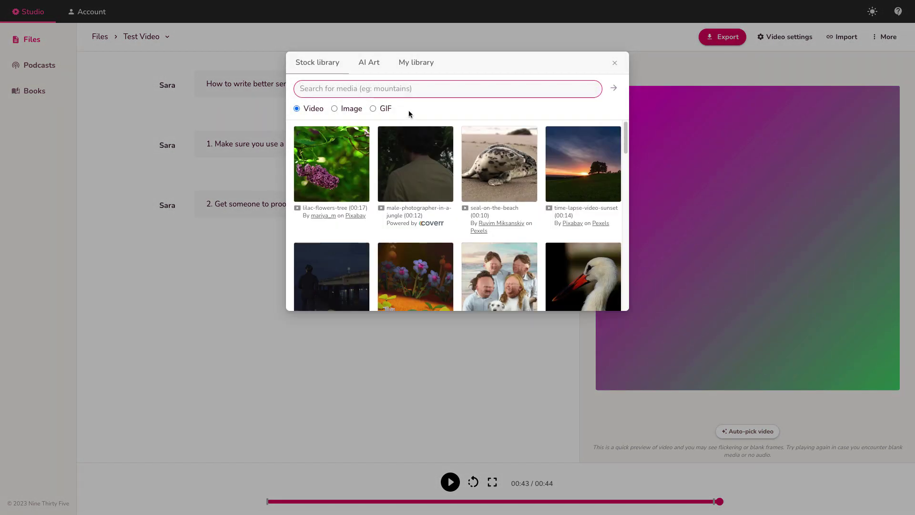
{"action": "type", "text": "proof"}
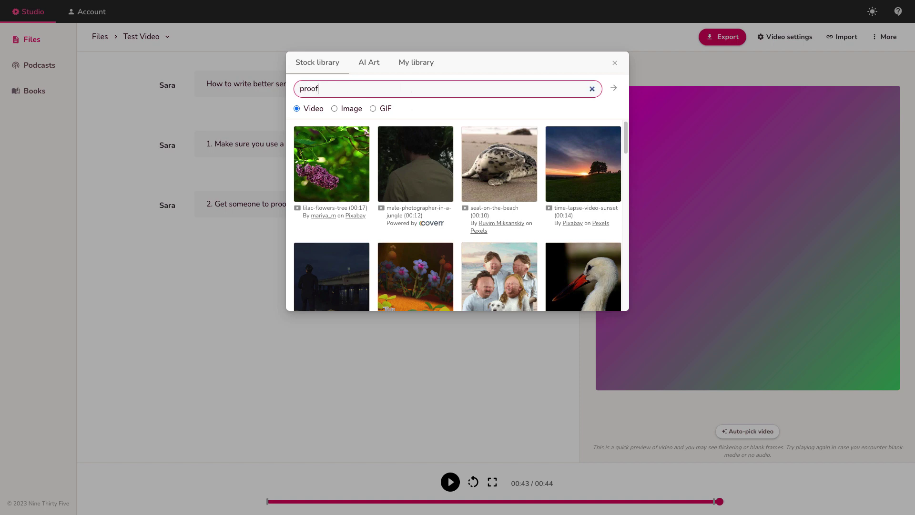
{"action": "type", "text": "reading"}
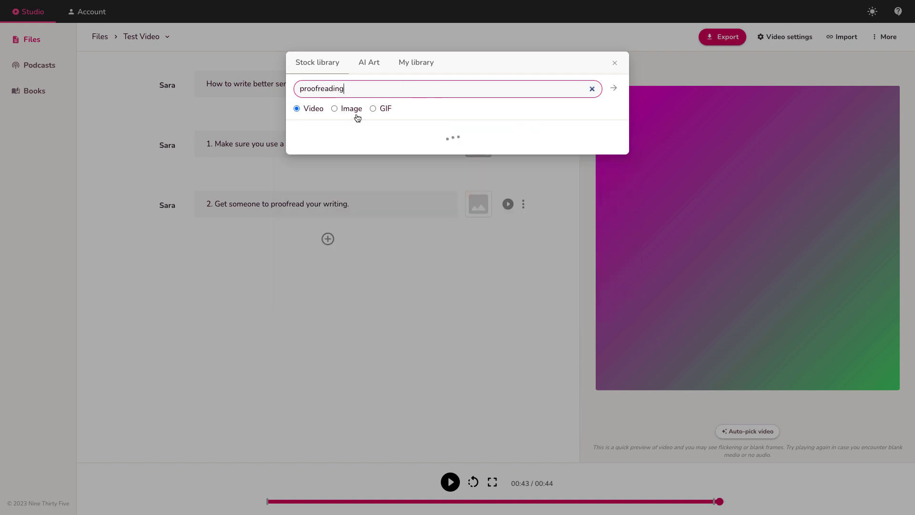
{"action": "left_click", "coordinate": [334, 110]}
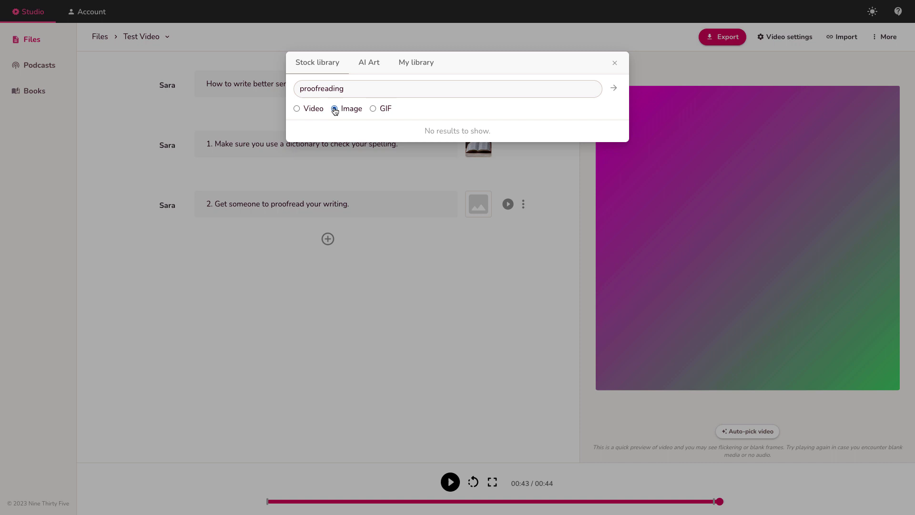
{"action": "left_click", "coordinate": [614, 88]}
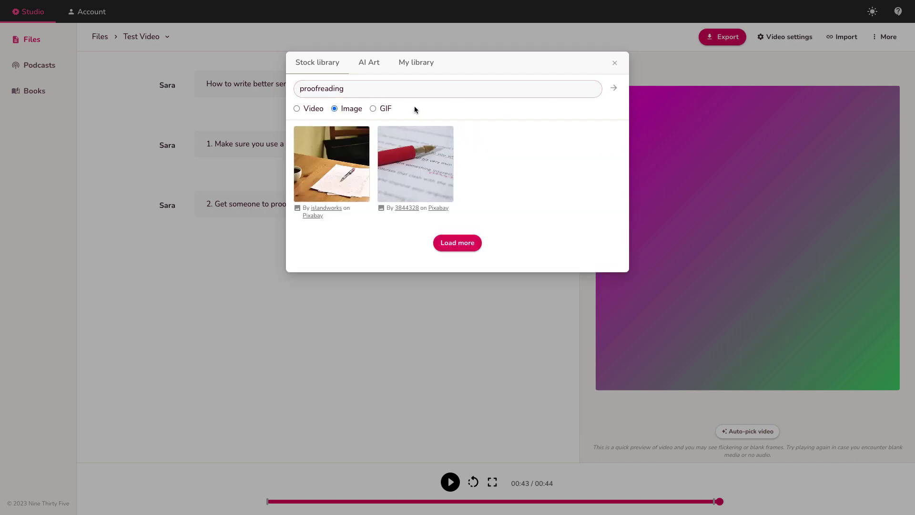
{"action": "left_click", "coordinate": [421, 157]}
Step: Browse the AI art and library media options, then keep the red pen photo for scene three
{"action": "left_click", "coordinate": [478, 204]}
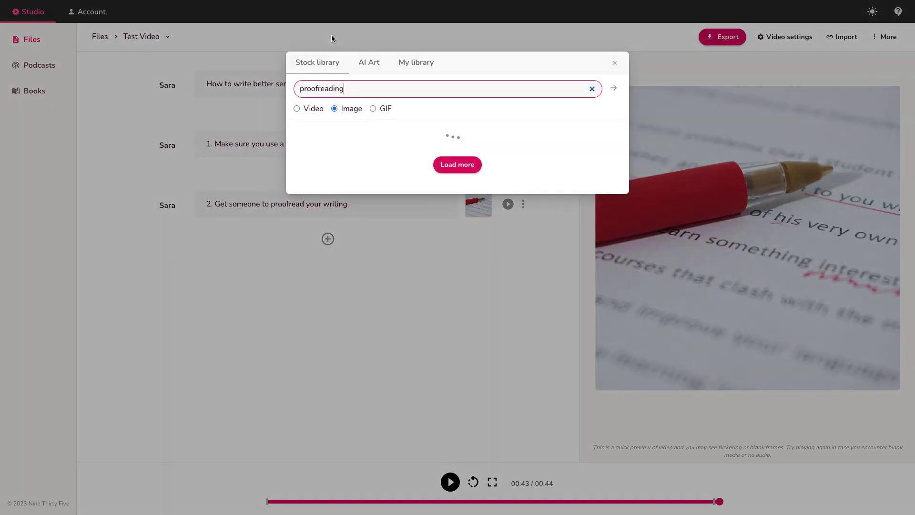
{"action": "left_click", "coordinate": [368, 65]}
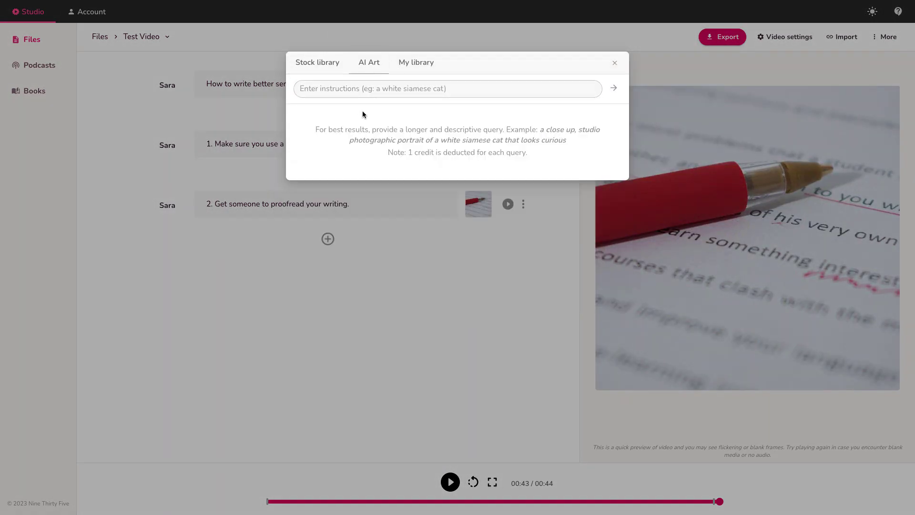
{"action": "left_click", "coordinate": [370, 88]}
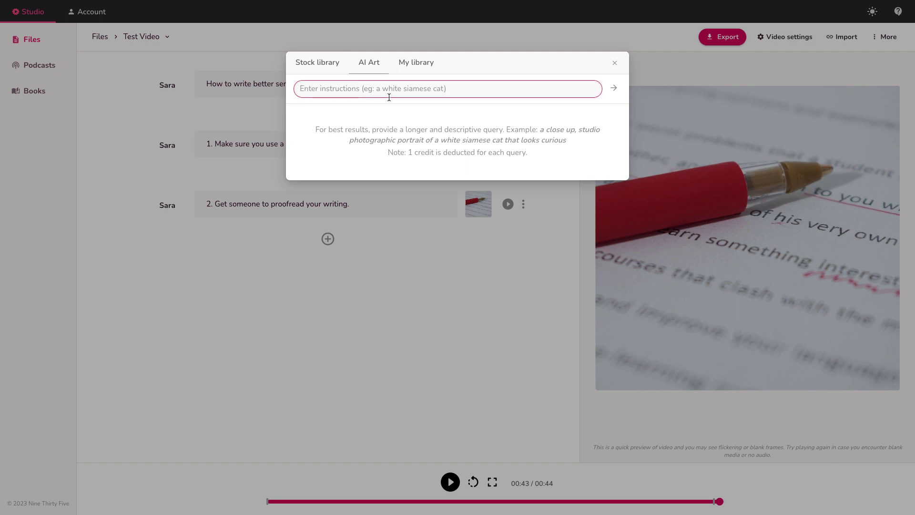
{"action": "left_click", "coordinate": [415, 67]}
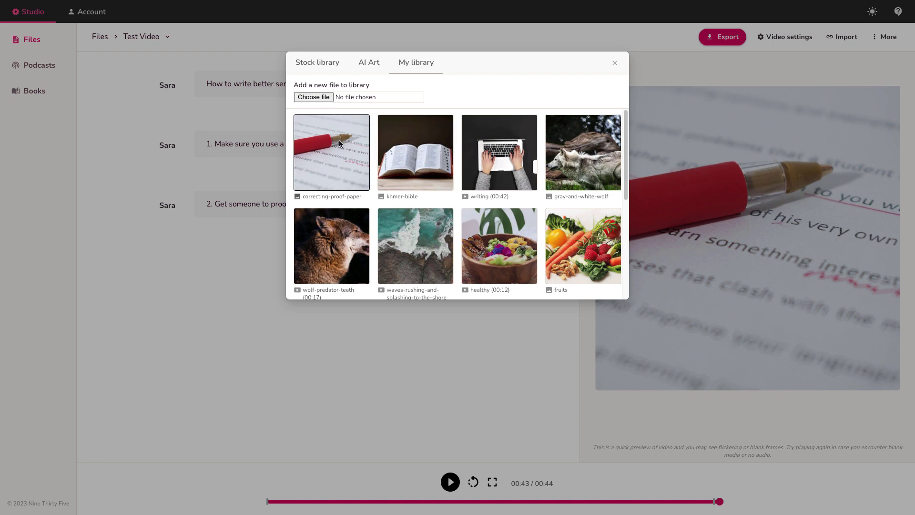
{"action": "left_click", "coordinate": [333, 72]}
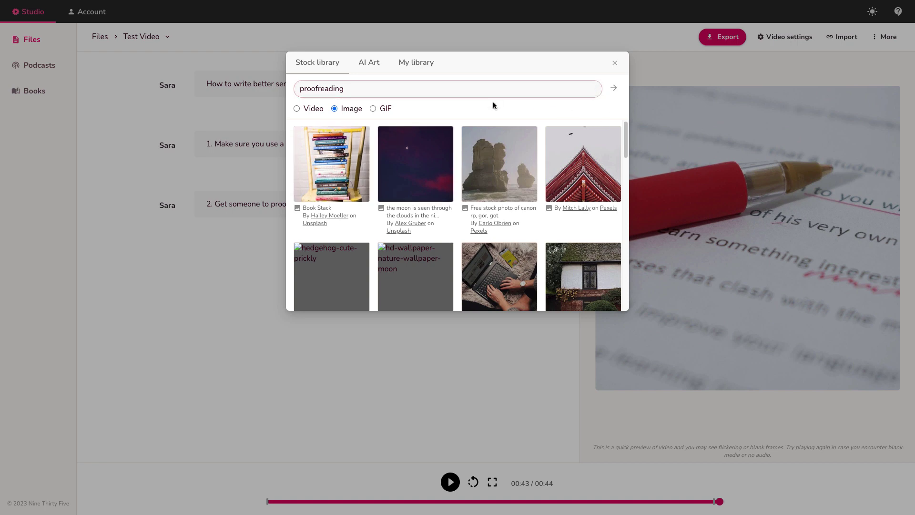
{"action": "left_click", "coordinate": [613, 88]}
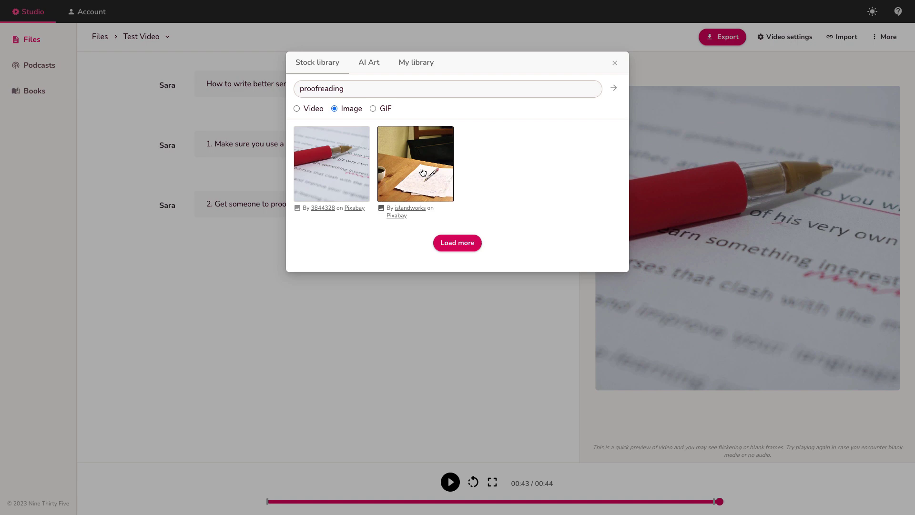
{"action": "left_click", "coordinate": [332, 165]}
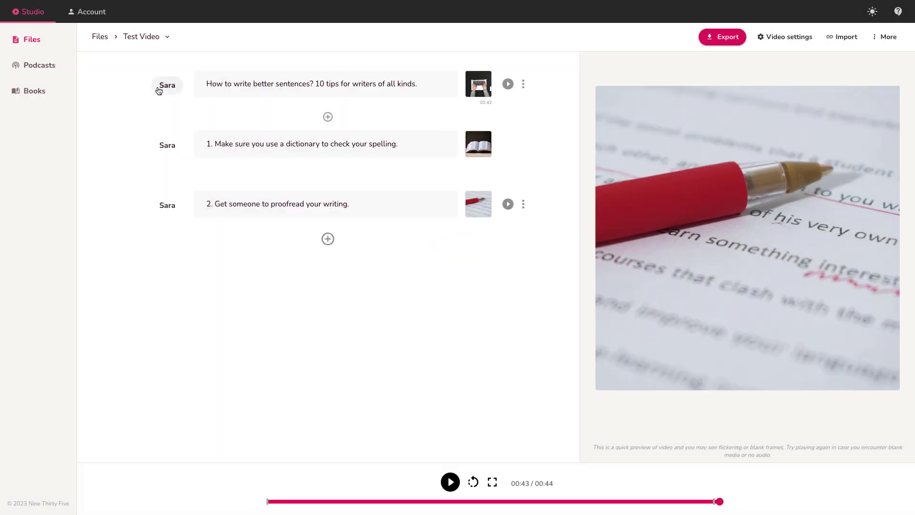
Step: Change the video size to landscape format in the video settings
{"action": "left_click", "coordinate": [797, 43]}
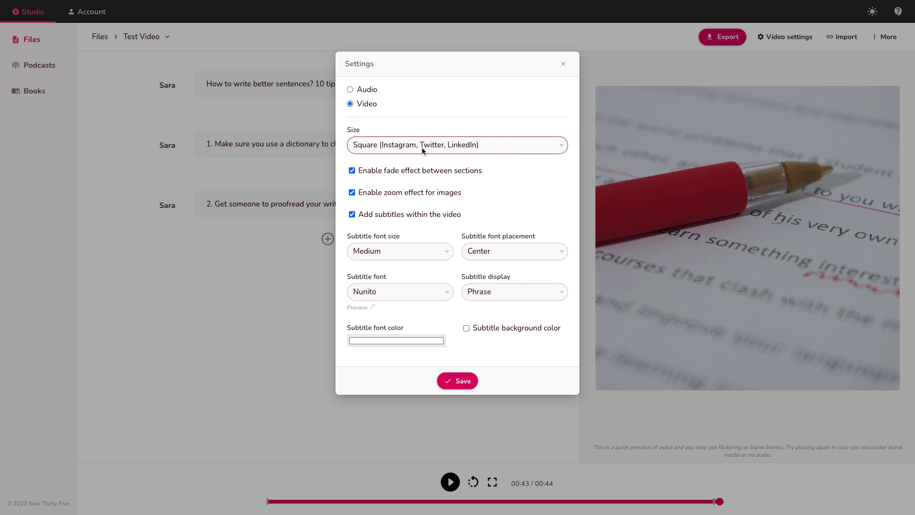
{"action": "left_click", "coordinate": [449, 147]}
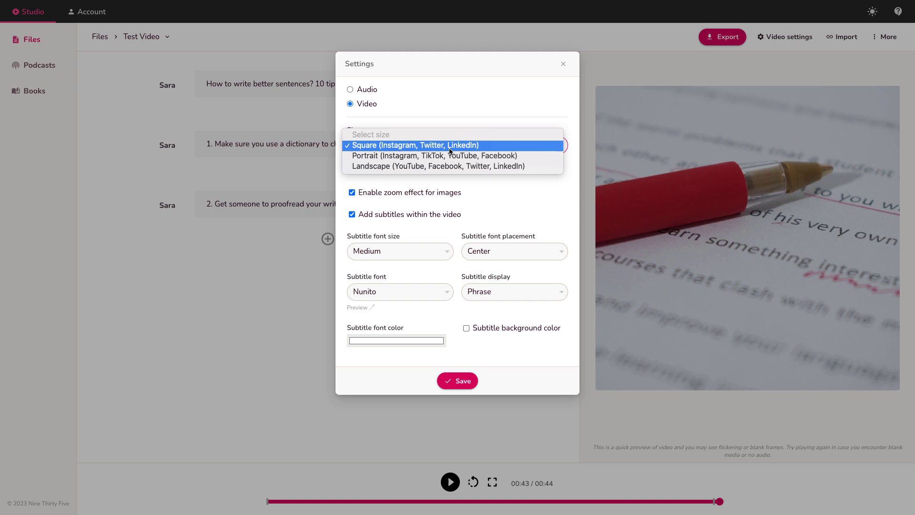
{"action": "left_click", "coordinate": [425, 167]}
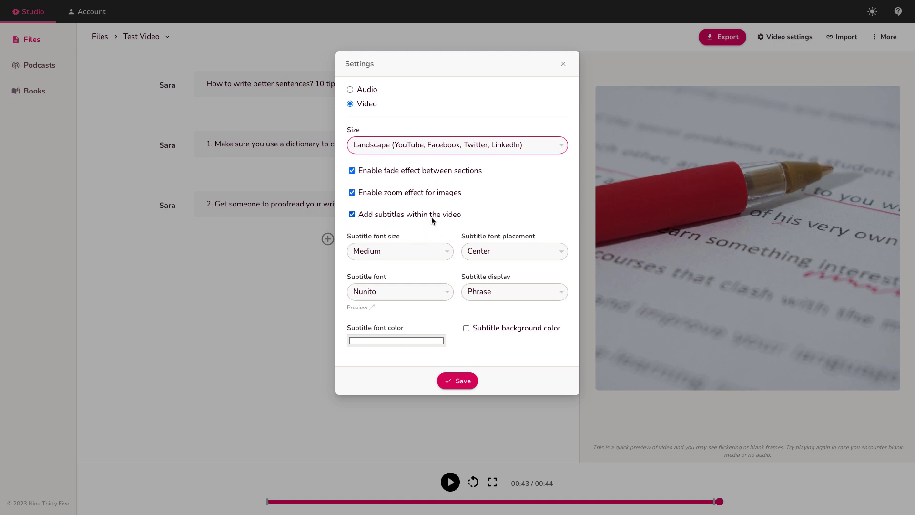
Step: Make the subtitles Large and set their display to Full text
{"action": "left_click", "coordinate": [400, 251]}
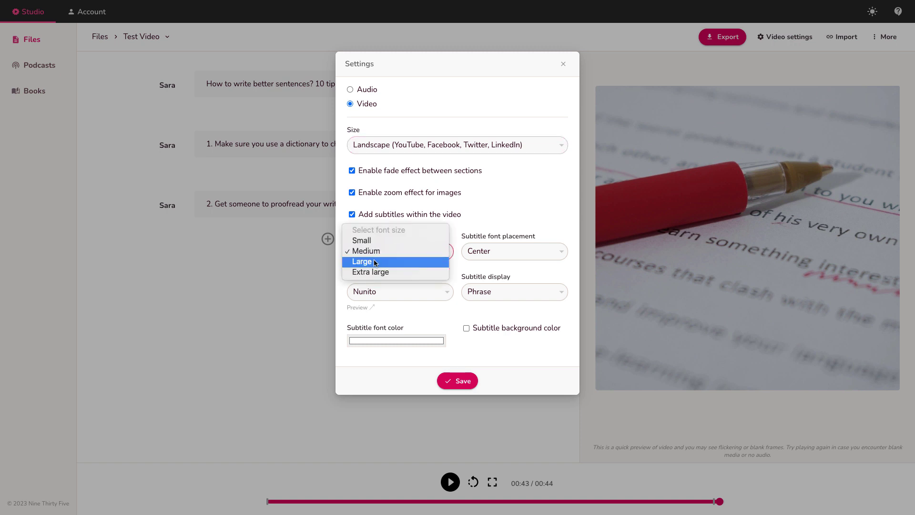
{"action": "left_click", "coordinate": [368, 260]}
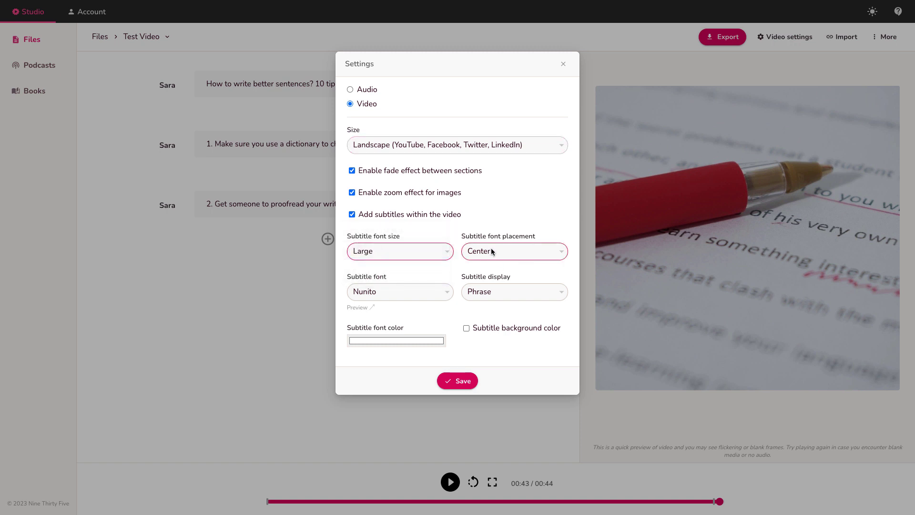
{"action": "left_click", "coordinate": [486, 292]}
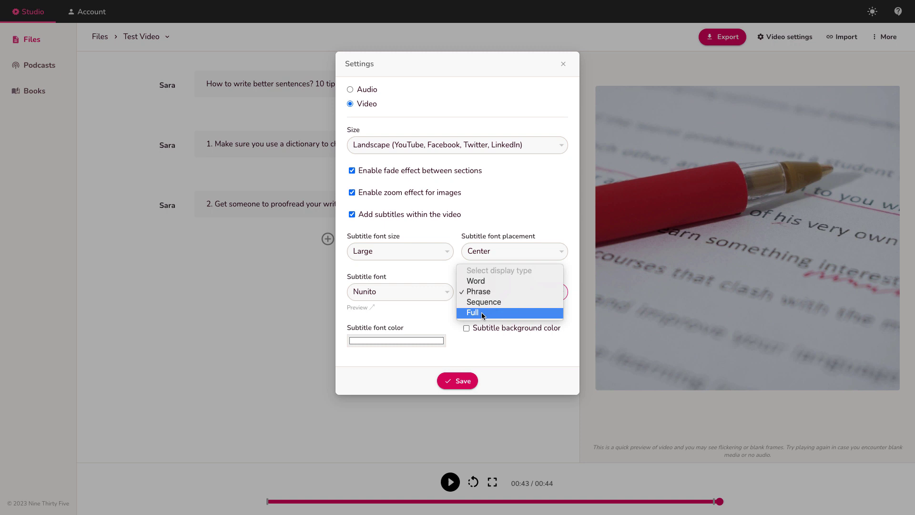
{"action": "left_click", "coordinate": [482, 313]}
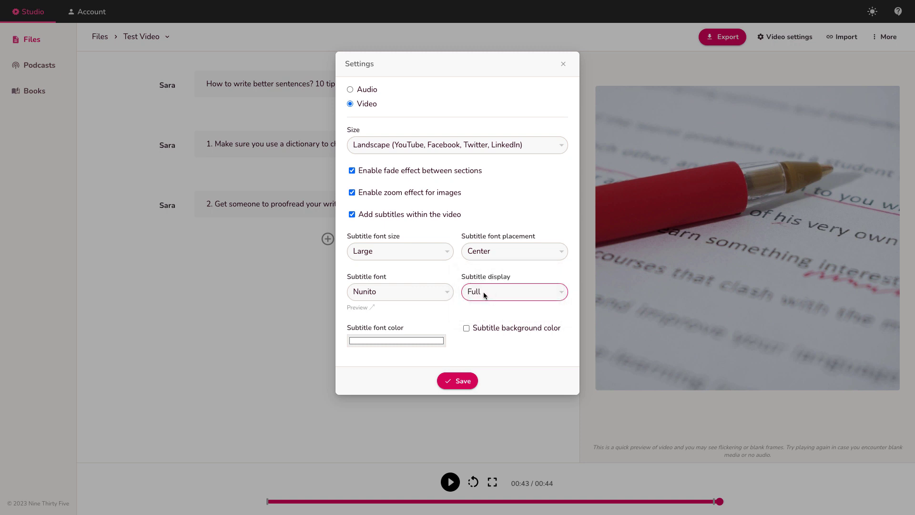
{"action": "left_click", "coordinate": [502, 294]}
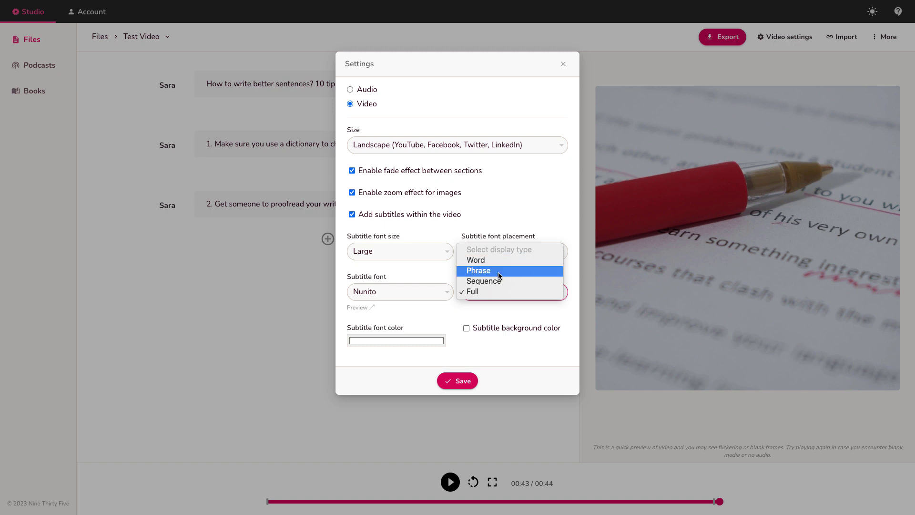
{"action": "left_click", "coordinate": [488, 290]}
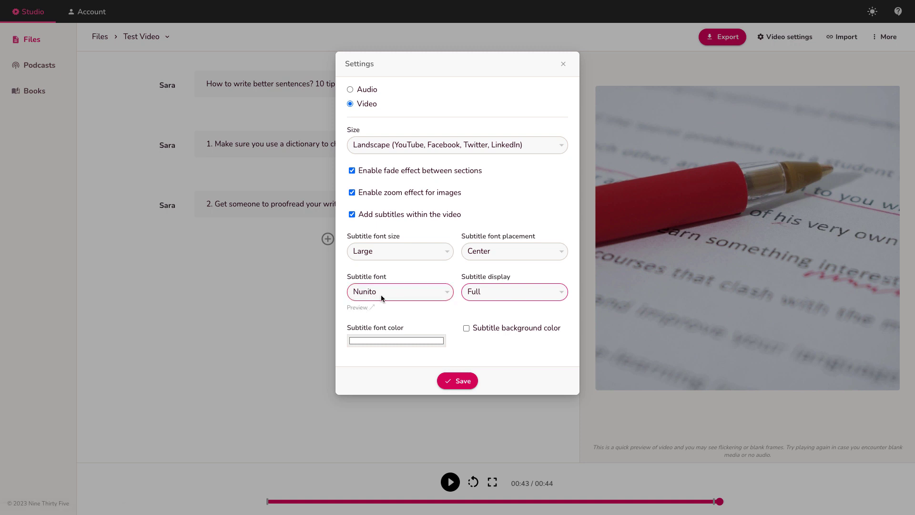
Step: Give the subtitles a cyan background at 0.5 alpha and save the settings
{"action": "left_click", "coordinate": [466, 328]}
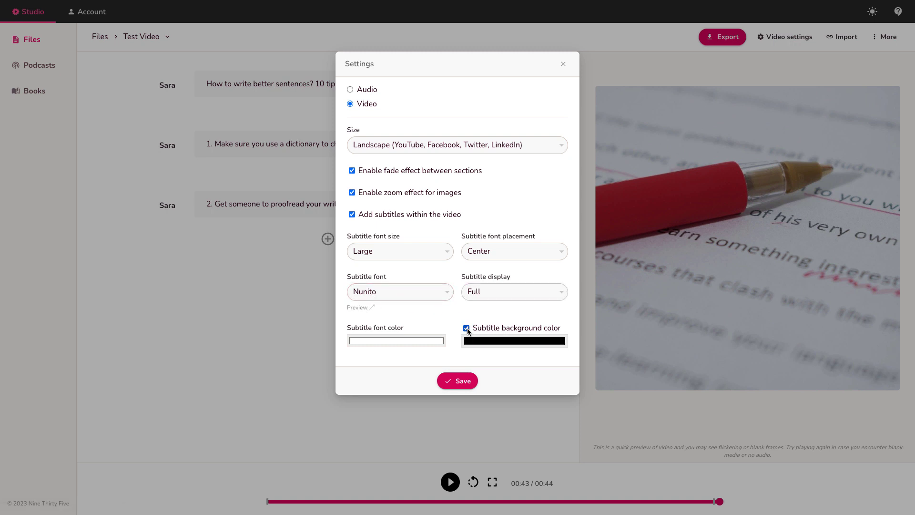
{"action": "left_click", "coordinate": [506, 344]}
{"action": "left_click_drag", "start_coordinate": [534, 277], "coordinate": [523, 280]}
{"action": "left_click_drag", "start_coordinate": [557, 228], "coordinate": [568, 211]}
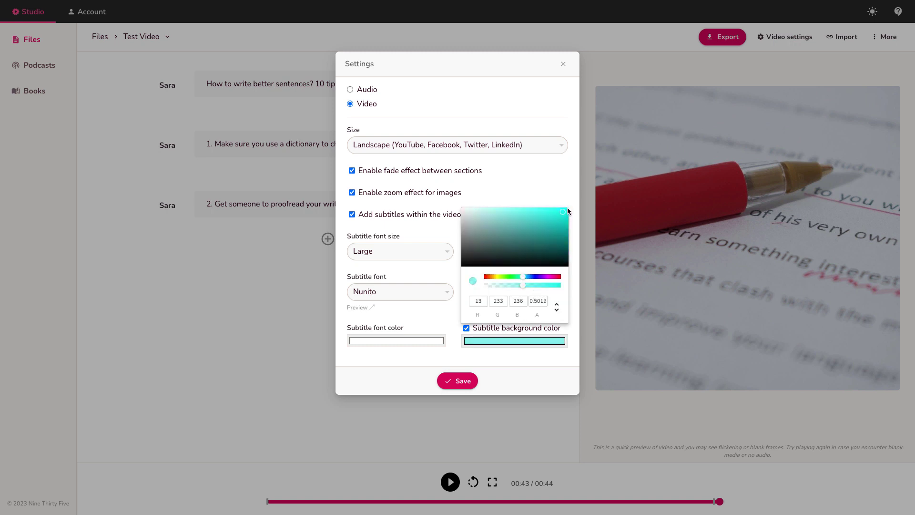
{"action": "left_click", "coordinate": [506, 192]}
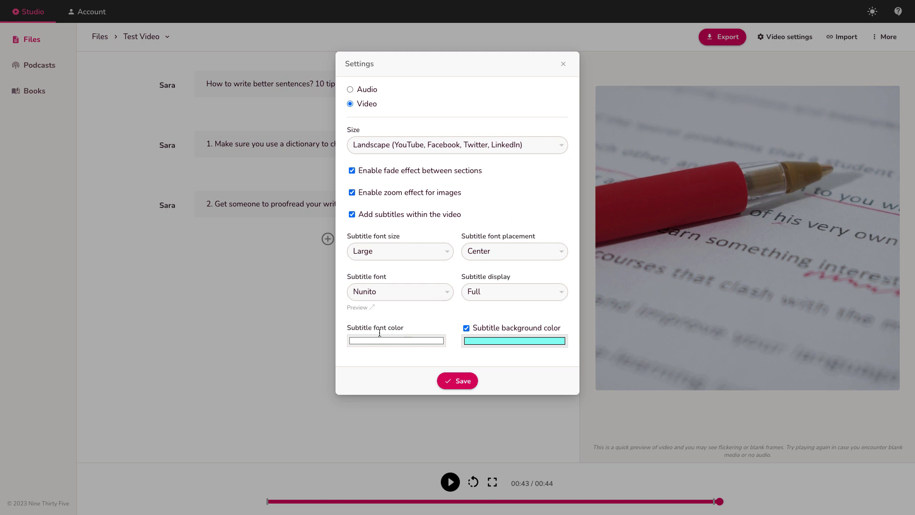
{"action": "left_click", "coordinate": [458, 382]}
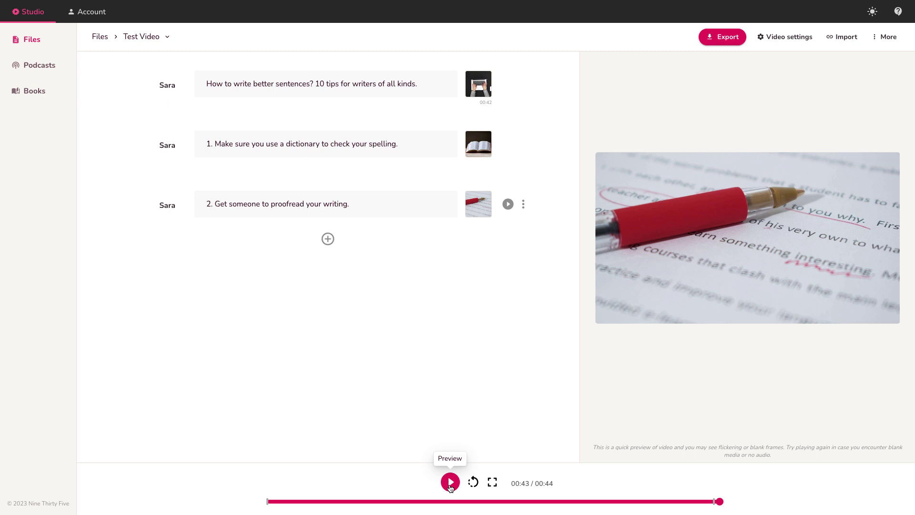
Step: Play the 11-second Test Video preview through all three scenes
{"action": "left_click", "coordinate": [450, 485]}
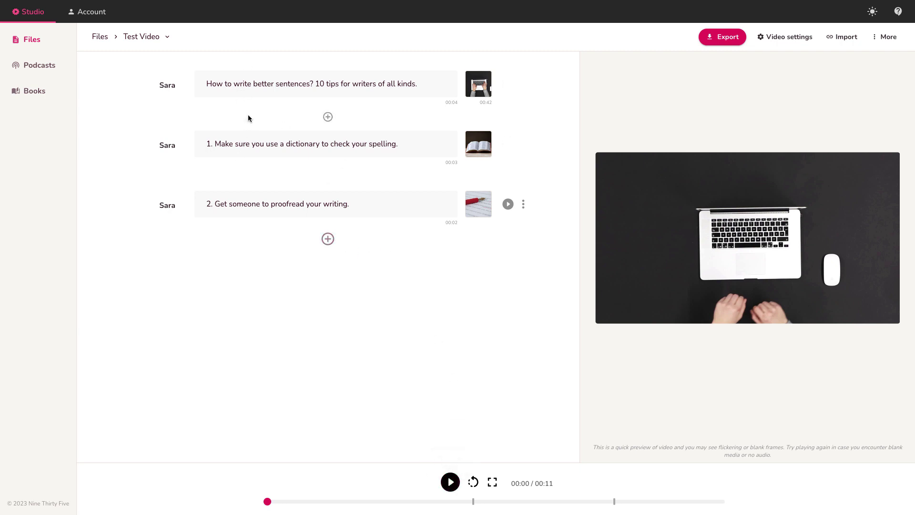
Step: Filter to female English voices and replace Sara with Pam, applied to all three sections
{"action": "left_click", "coordinate": [168, 85]}
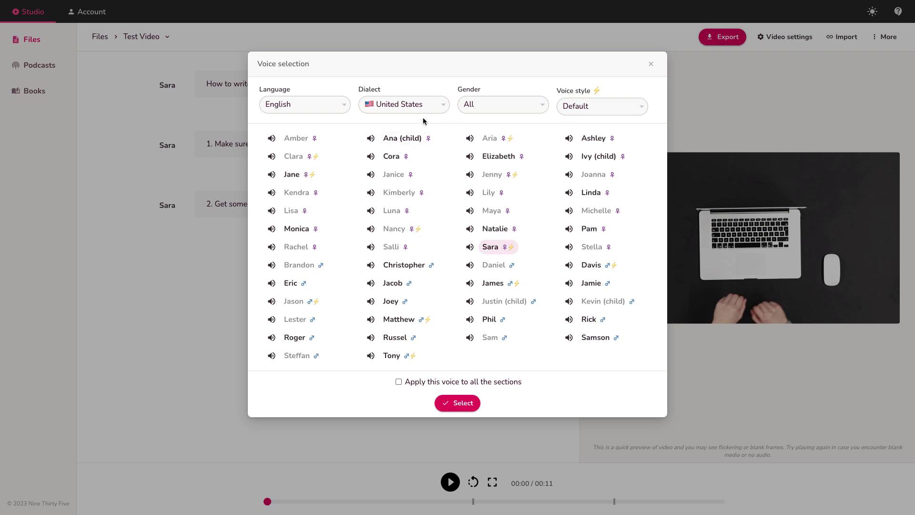
{"action": "left_click", "coordinate": [310, 105]}
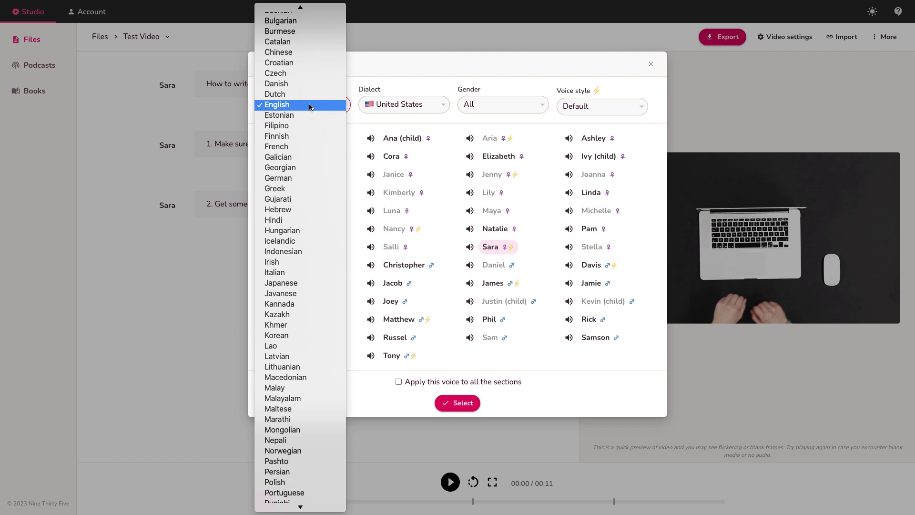
{"action": "left_click", "coordinate": [310, 105]}
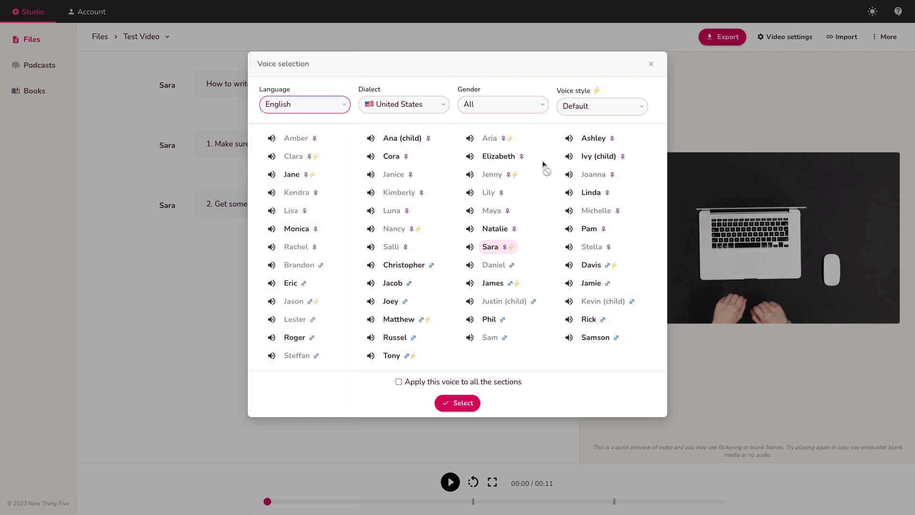
{"action": "left_click", "coordinate": [503, 104]}
{"action": "left_click", "coordinate": [500, 116]}
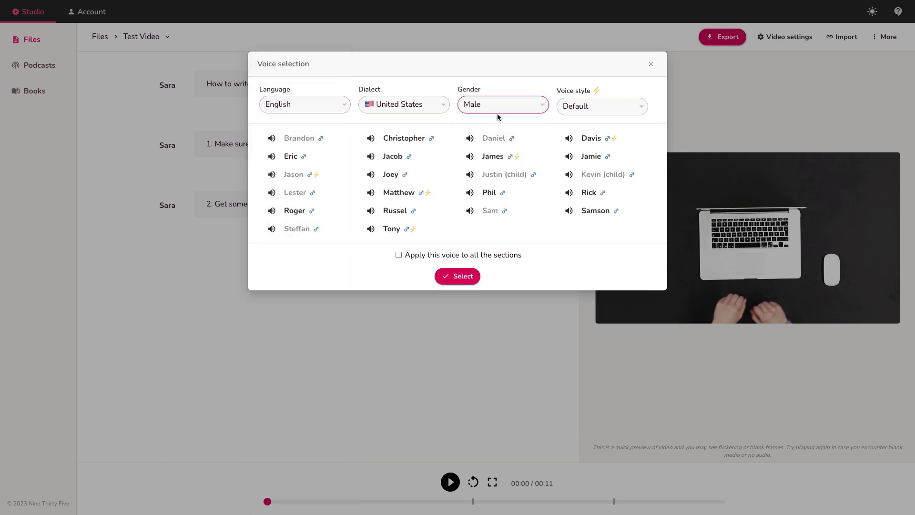
{"action": "left_click", "coordinate": [499, 107]}
{"action": "left_click", "coordinate": [494, 115]}
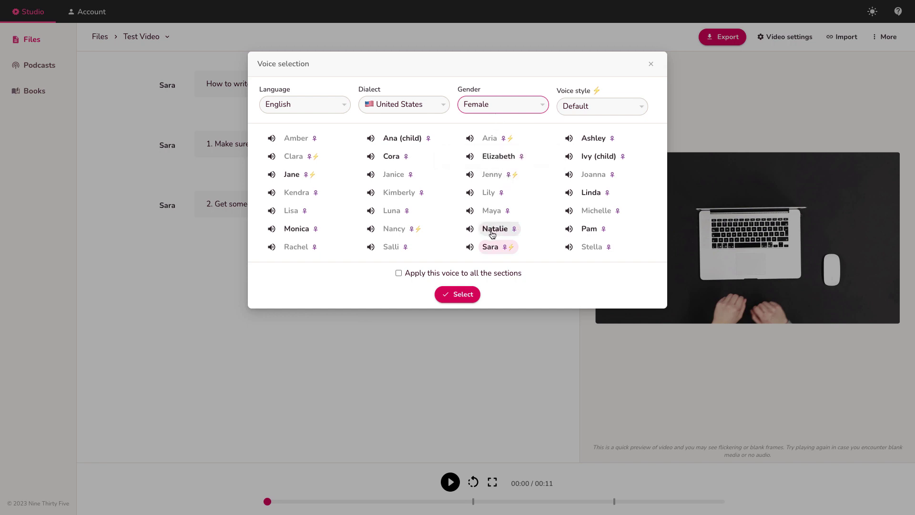
{"action": "left_click", "coordinate": [471, 229]}
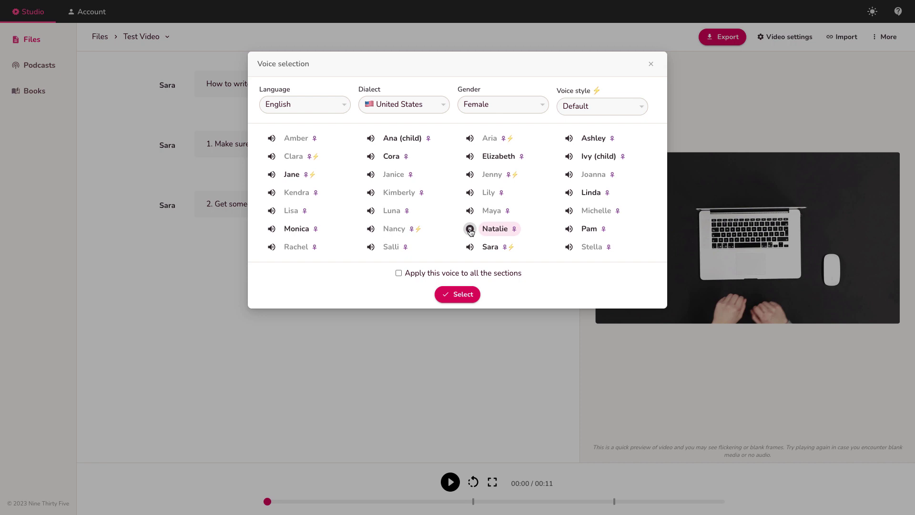
{"action": "left_click", "coordinate": [570, 229]}
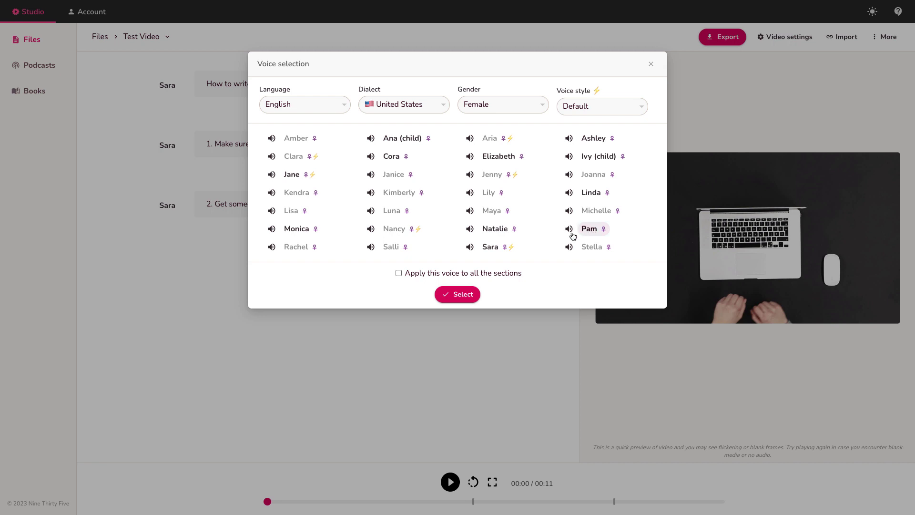
{"action": "left_click", "coordinate": [399, 272]}
{"action": "left_click", "coordinate": [453, 295]}
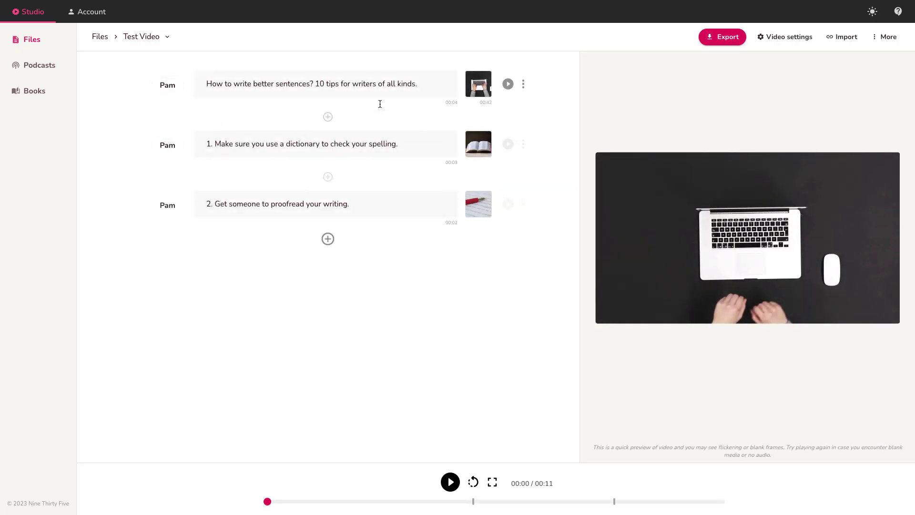
{"action": "left_click", "coordinate": [524, 88]}
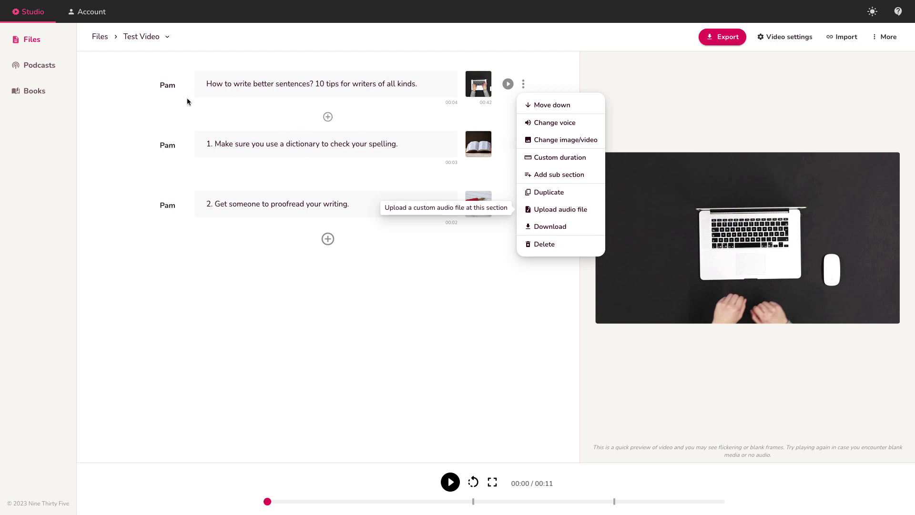
{"action": "left_click", "coordinate": [171, 114]}
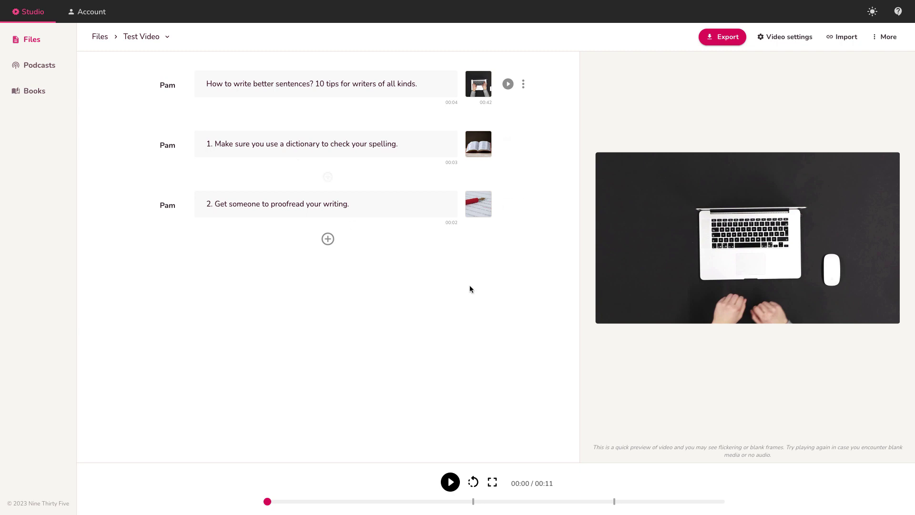
Step: Export Test Video as a 13-second MP4 and download the file
{"action": "left_click", "coordinate": [724, 37]}
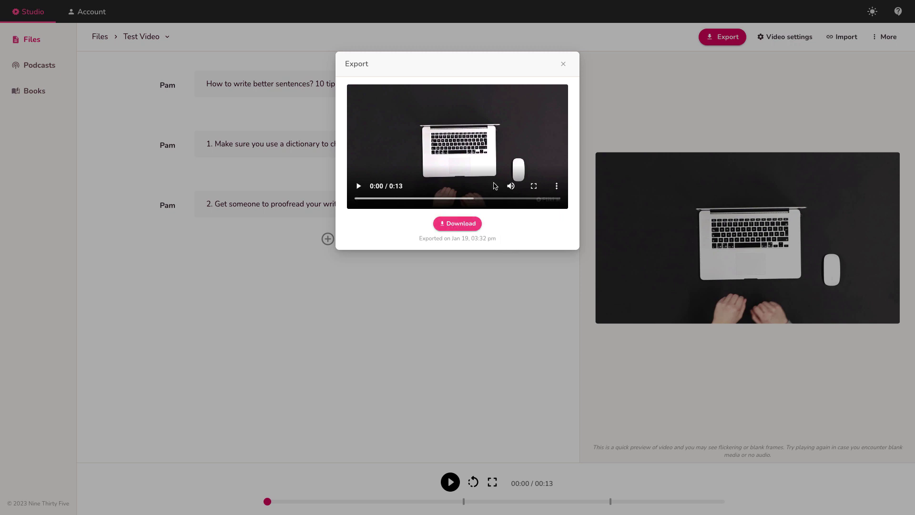
{"action": "left_click", "coordinate": [446, 232]}
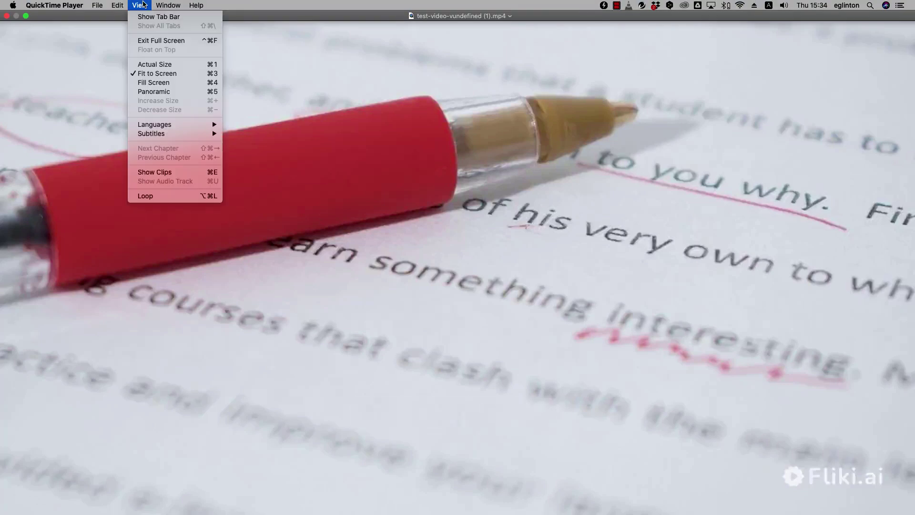
Step: Dismiss QuickTime Player's View menu while reviewing the downloaded Test Video MP4
{"action": "left_click", "coordinate": [147, 365]}
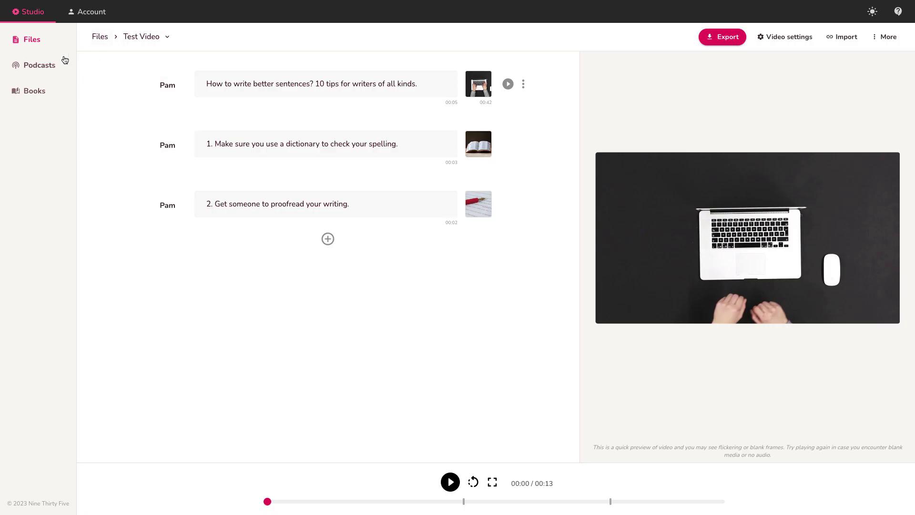
{"action": "left_click", "coordinate": [91, 12]}
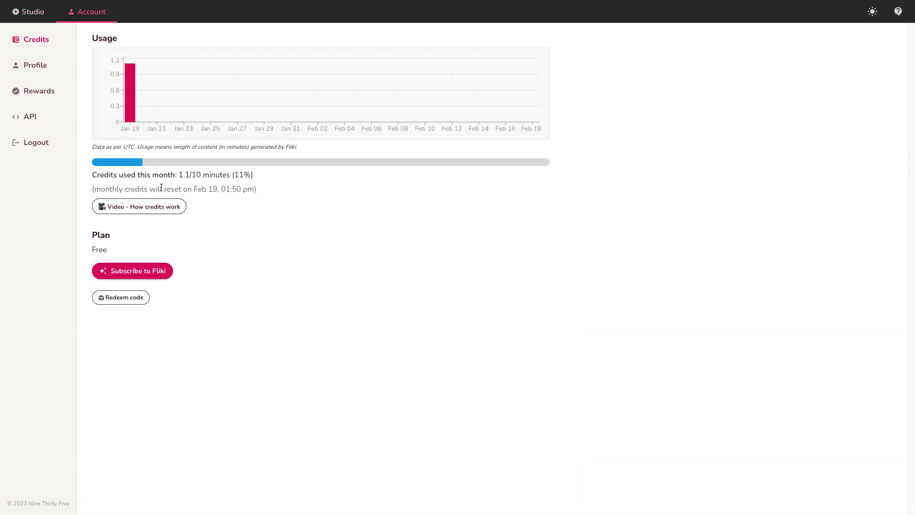
{"action": "left_click_drag", "start_coordinate": [191, 178], "coordinate": [231, 177]}
{"action": "left_click_drag", "start_coordinate": [179, 176], "coordinate": [184, 175]}
{"action": "left_click", "coordinate": [28, 17]}
{"action": "left_click", "coordinate": [204, 108]}
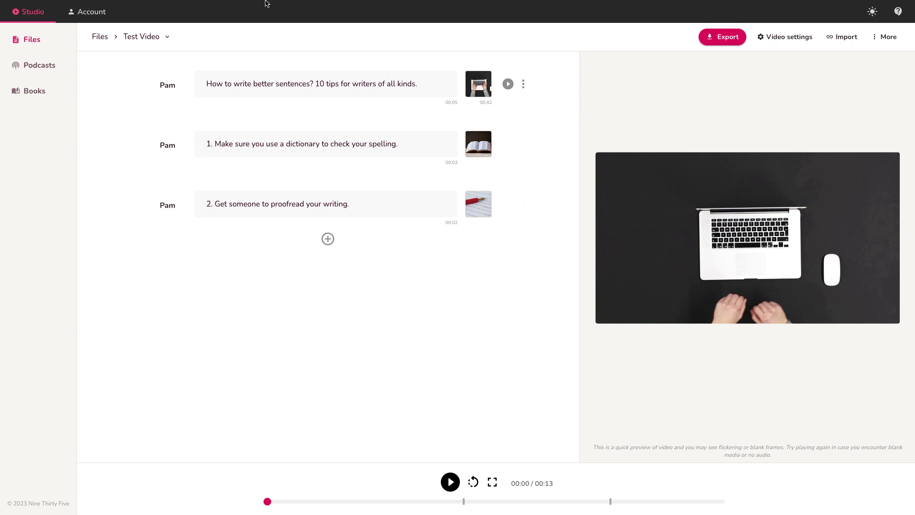
Step: Switch Chrome to the Fliki | AppSumo tab showing the $189 lifetime deal
{"action": "left_click", "coordinate": [265, 5]}
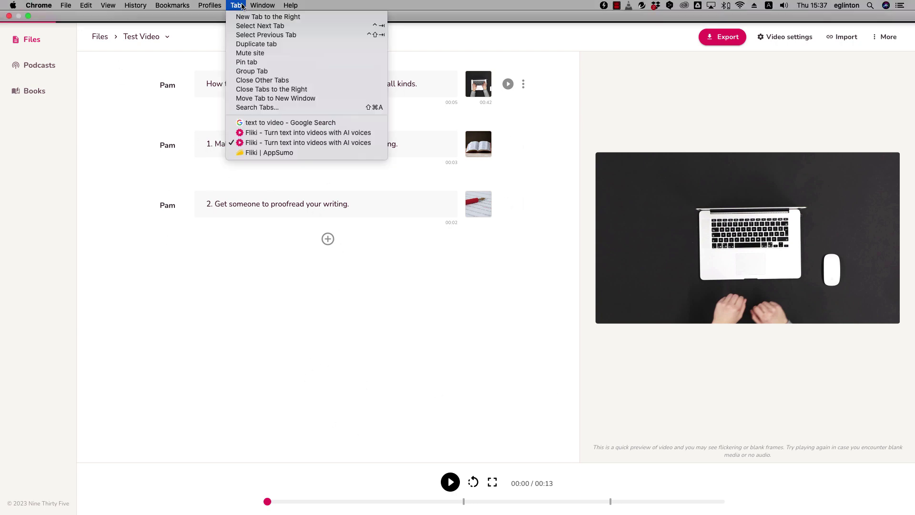
{"action": "left_click", "coordinate": [262, 155]}
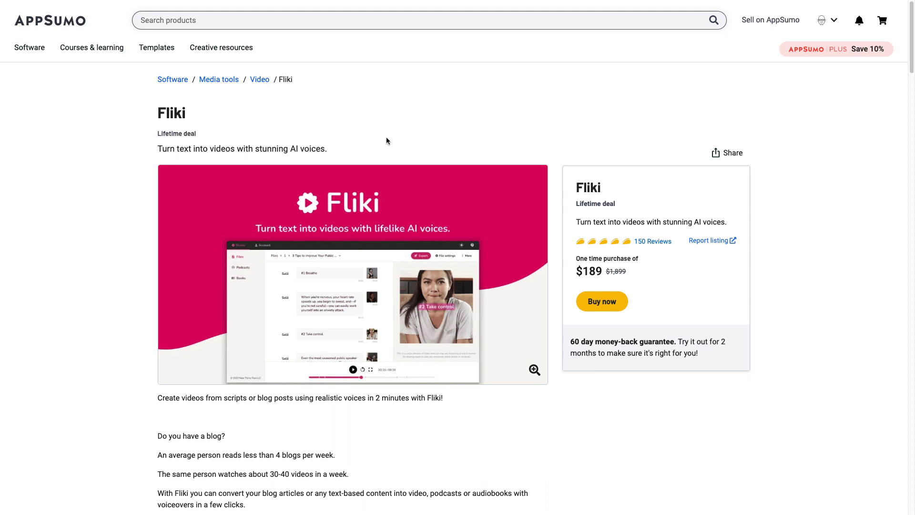